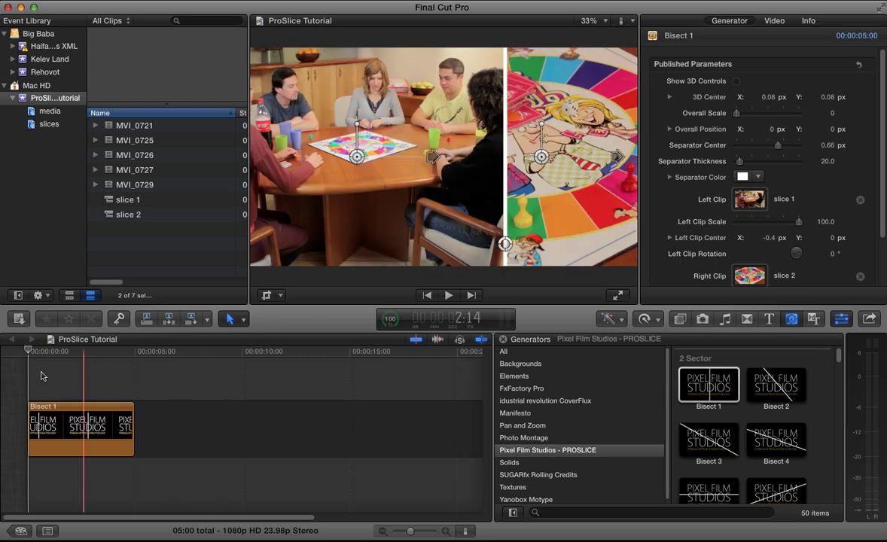
Step: Play back the split-screen preview, then delete the Bisect 1 clip from the timeline
key("space")
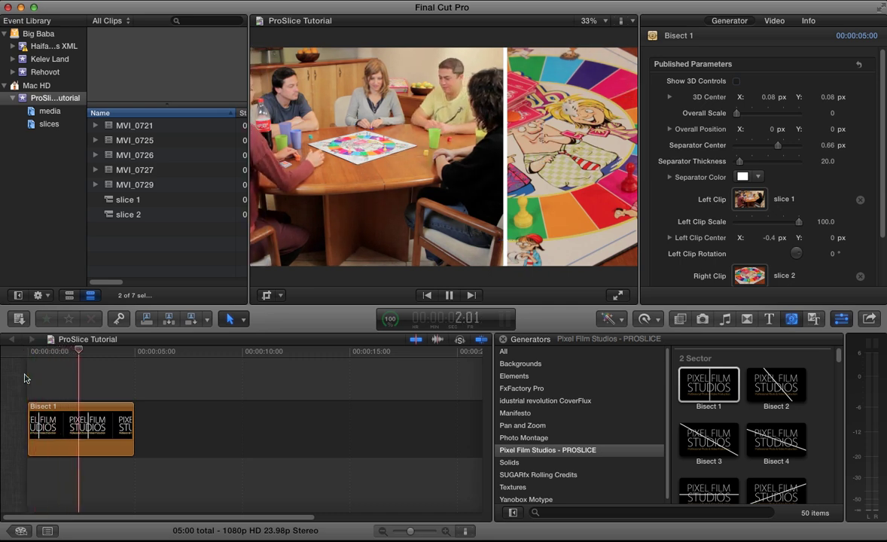
key("space")
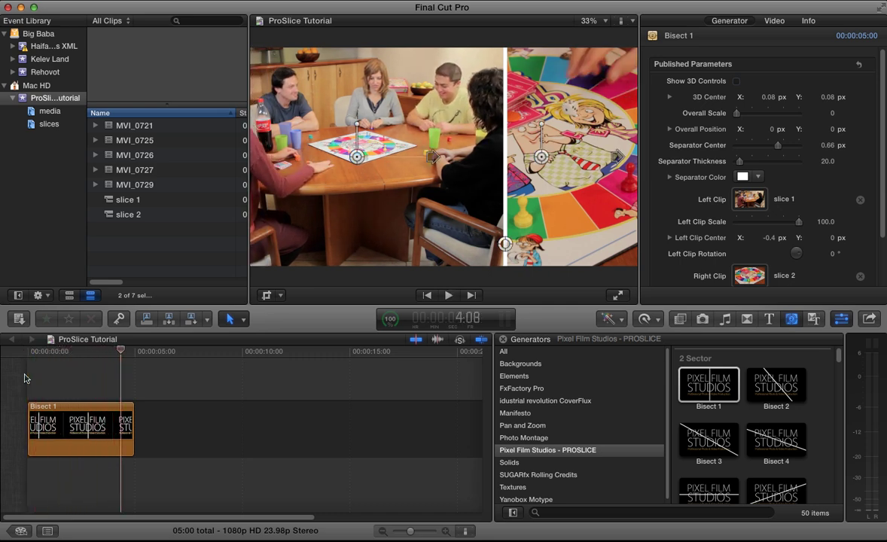
left_click(57, 408)
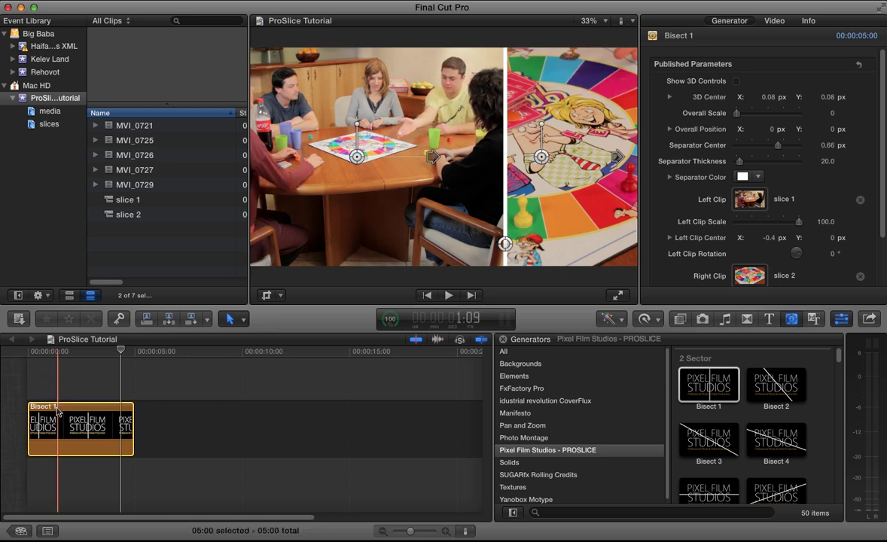
key("Delete")
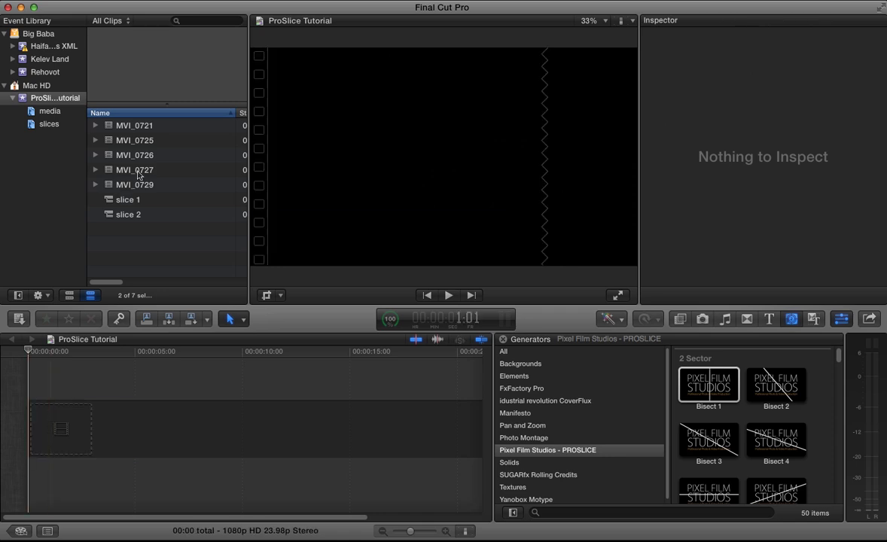
Step: Mark a range in MVI_0721 and add it to the empty timeline
left_click(111, 129)
left_click(112, 129)
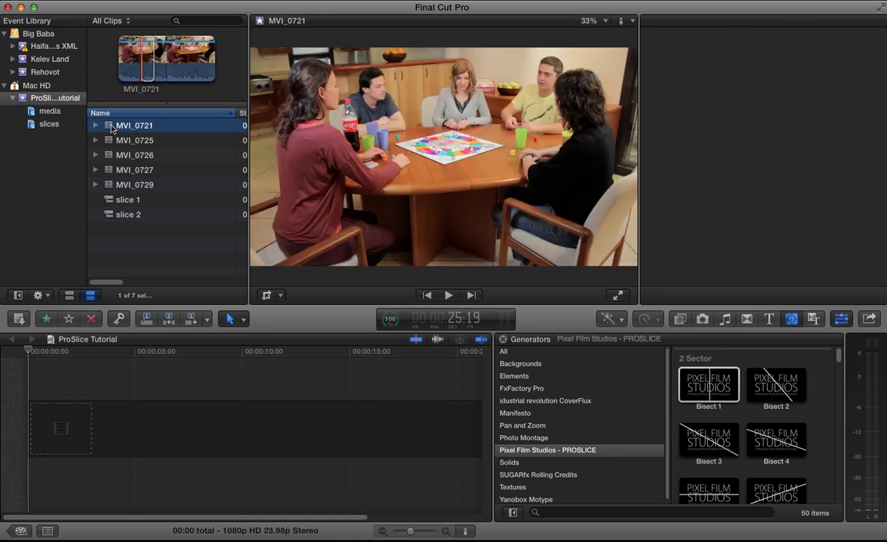
left_click(140, 60)
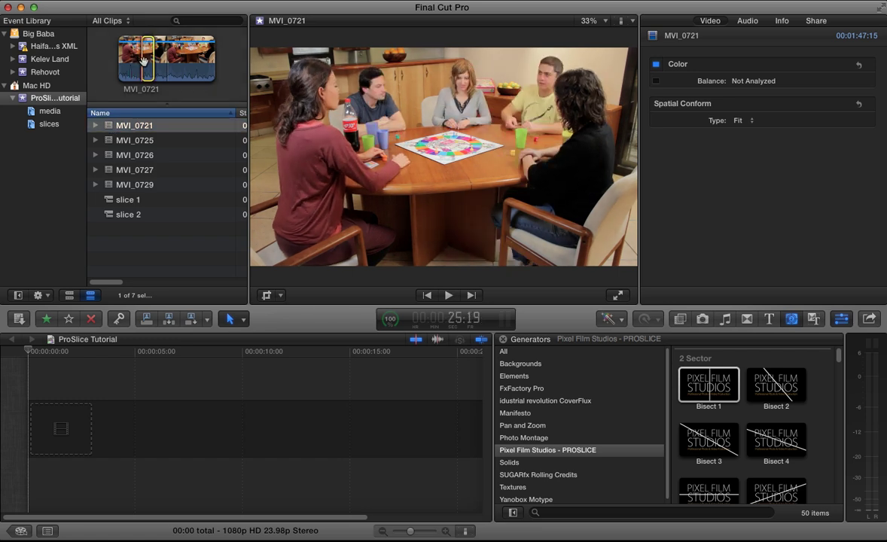
left_click_drag(106, 128, 53, 428)
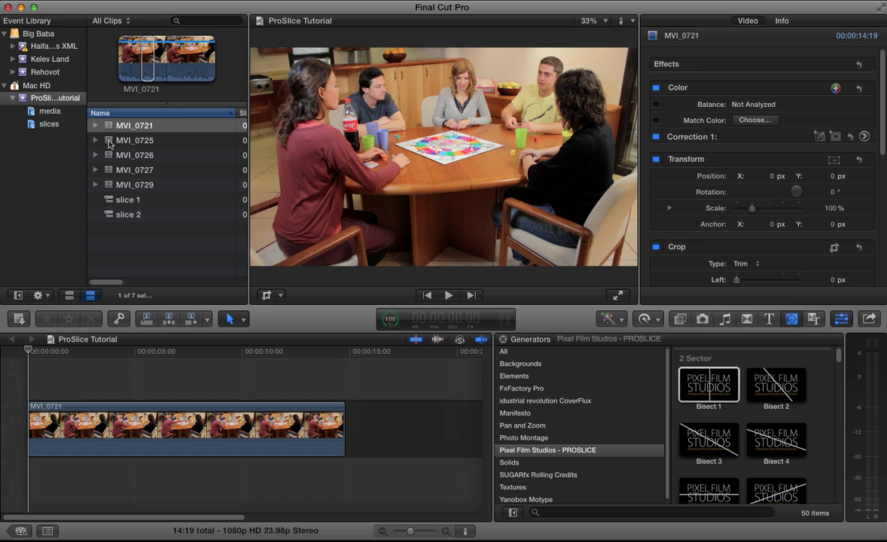
Step: Append a marked range of MVI_0725 after MVI_0721 and fit the timeline to view
left_click(109, 142)
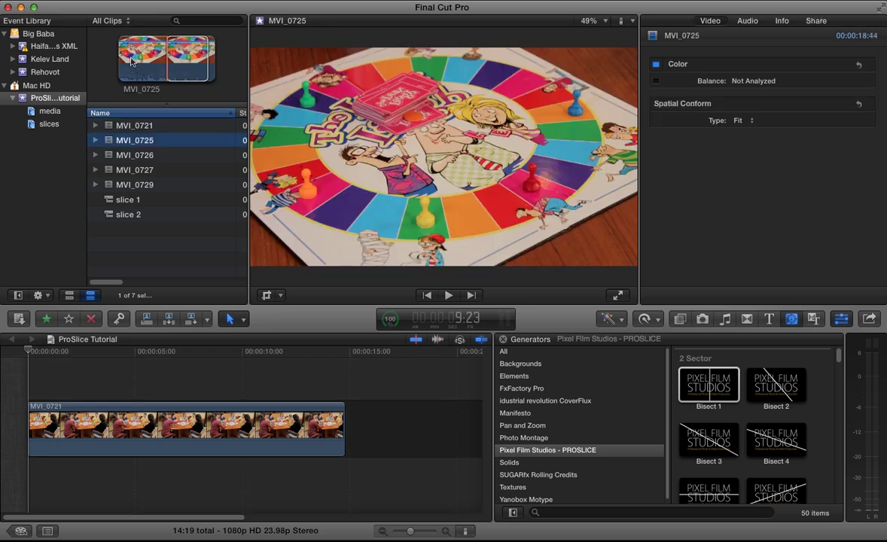
left_click(170, 54)
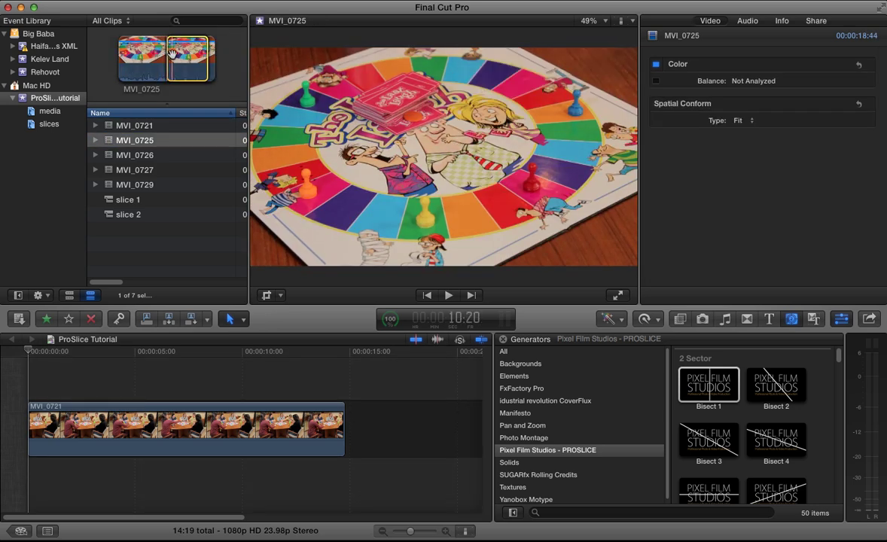
left_click_drag(167, 55, 366, 429)
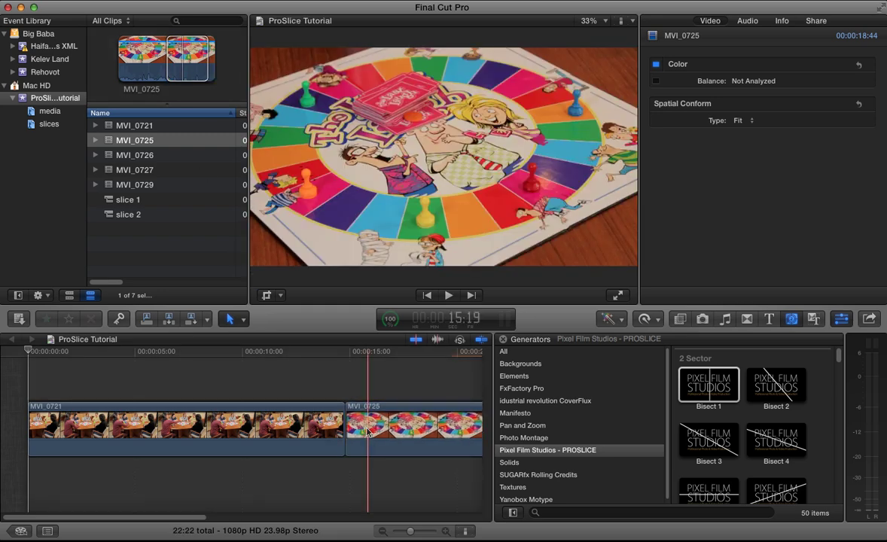
left_click(395, 414)
key("super+minus")
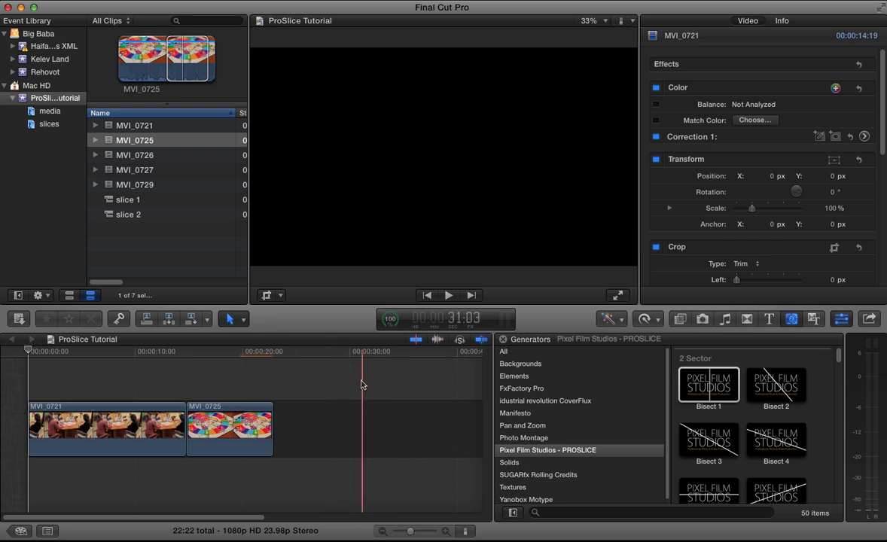
Step: Preview the PROSLICE Bisect 1 generator and drag it onto the timeline after MVI_0725
left_click(699, 389)
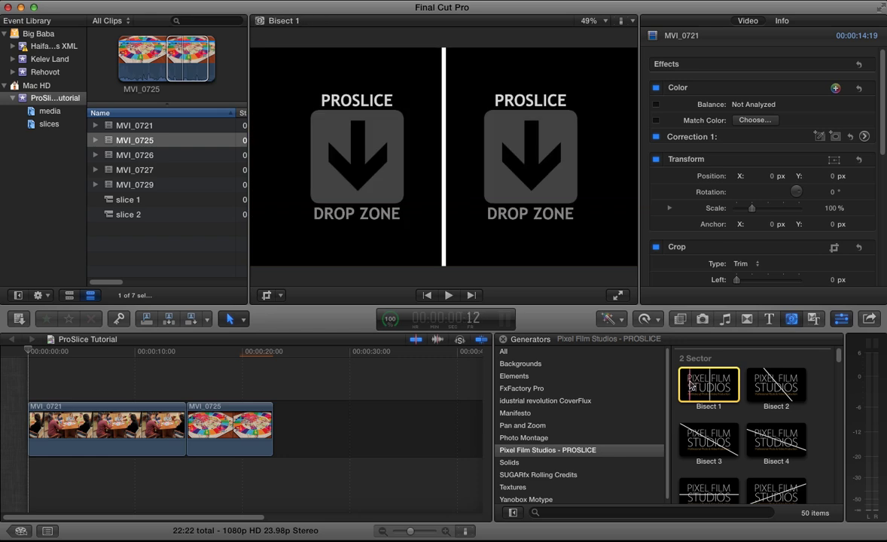
left_click(579, 451)
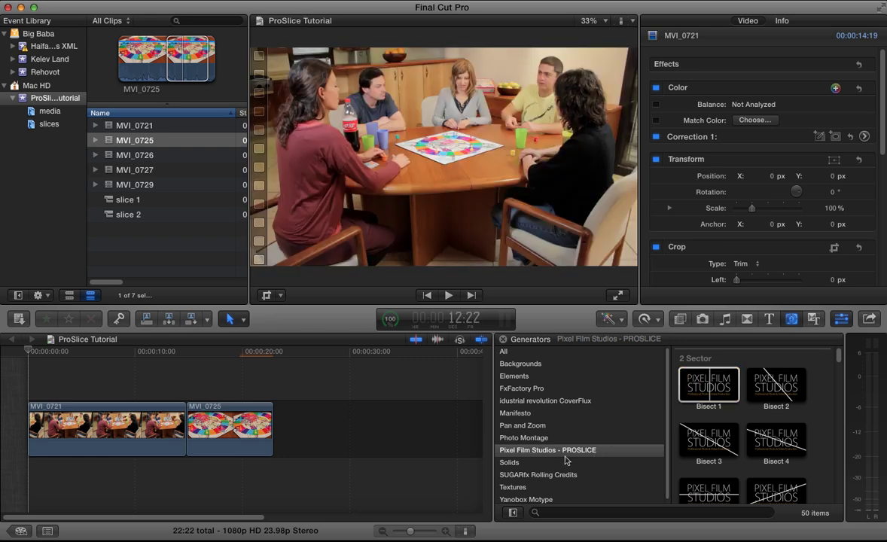
left_click(703, 388)
scroll(812, 408, "down", 3)
scroll(812, 407, "down", 6)
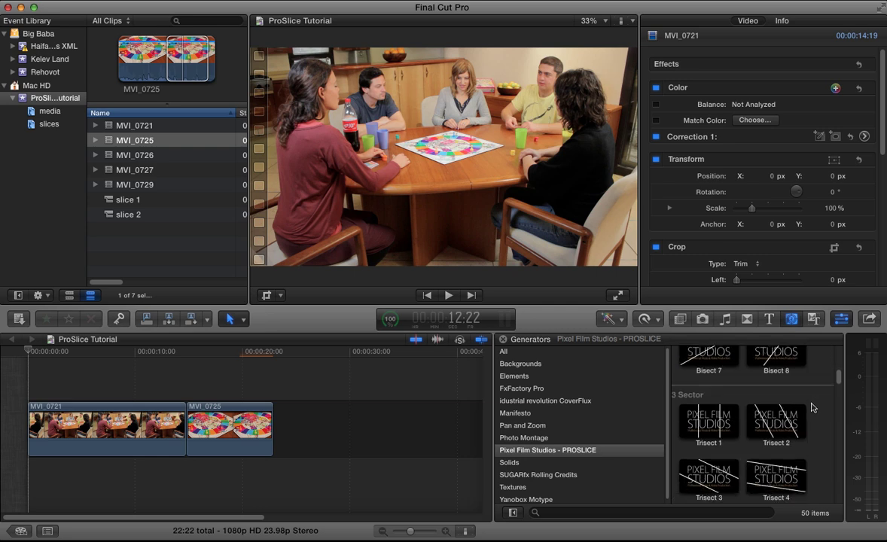
scroll(812, 407, "up", 3)
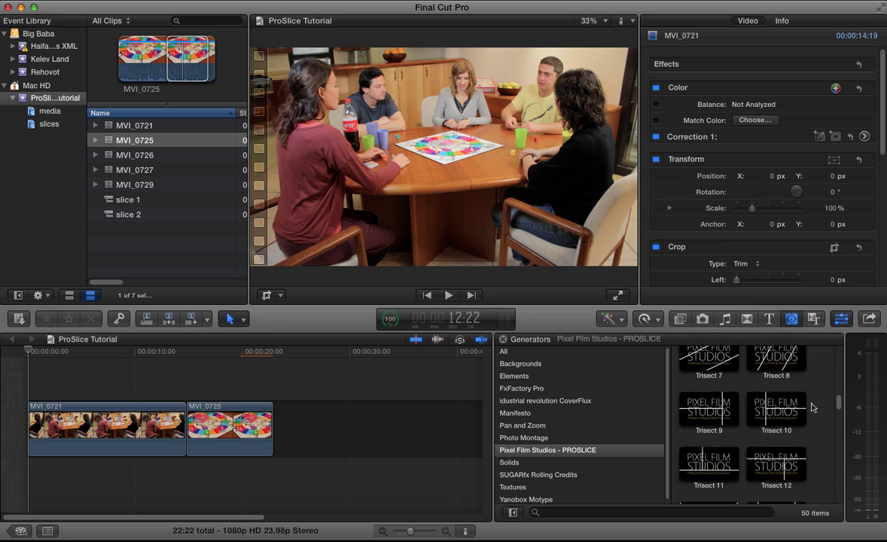
scroll(812, 407, "up", 5)
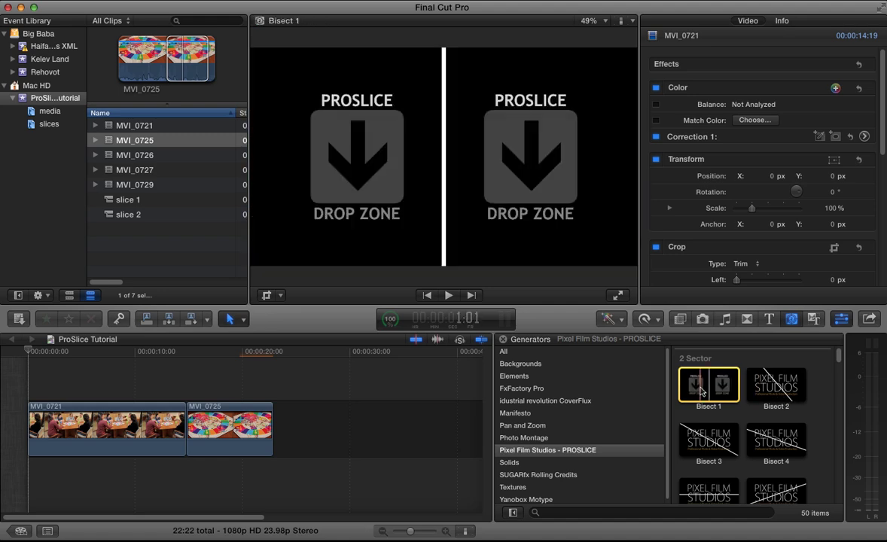
left_click_drag(701, 391, 314, 431)
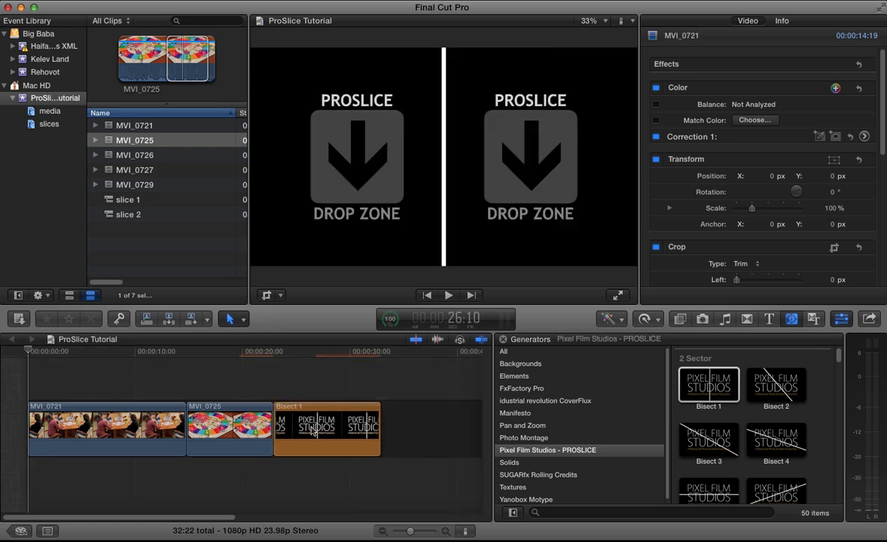
Step: Shorten the MVI_0721 clip to a 5-second duration
left_click(504, 339)
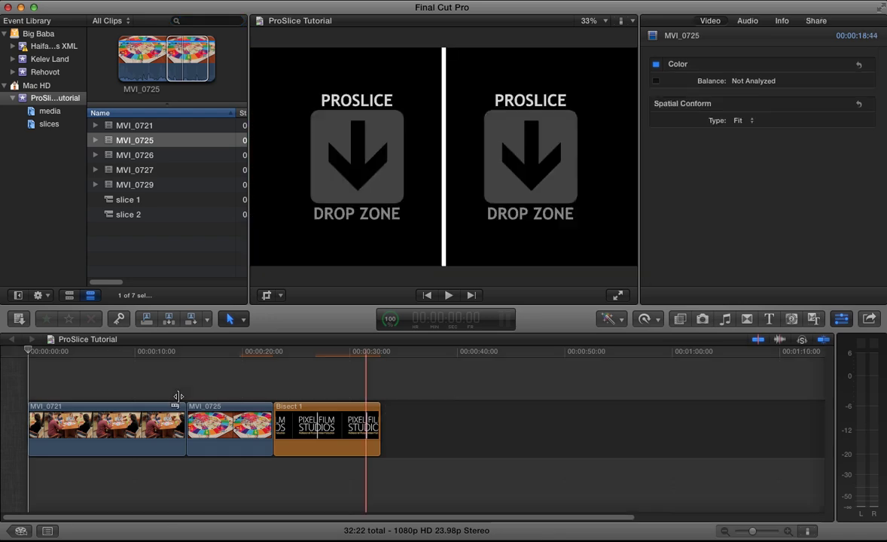
left_click(128, 416)
left_click(128, 416)
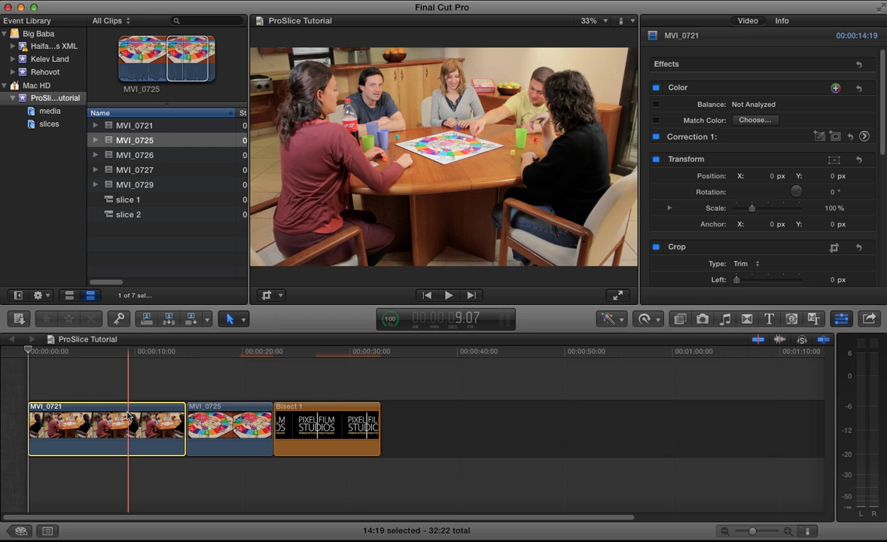
key("ctrl+d")
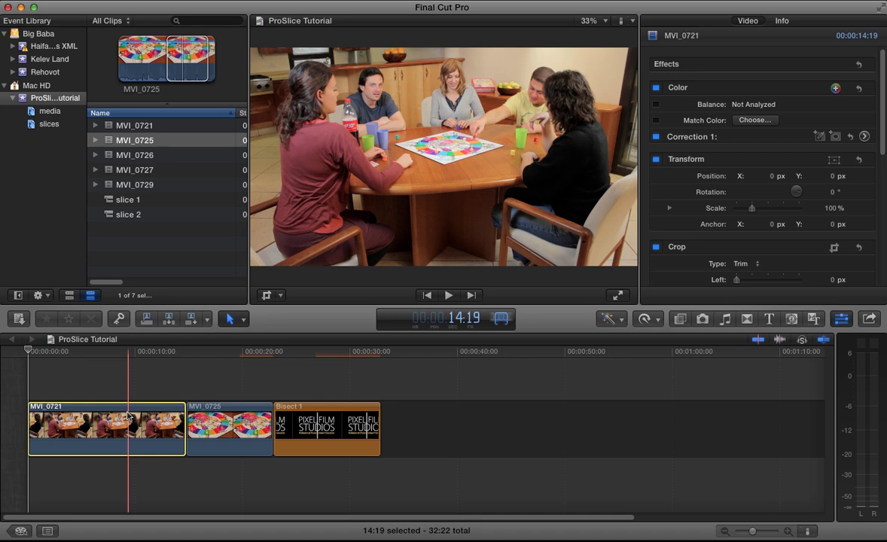
type("202")
key("Return")
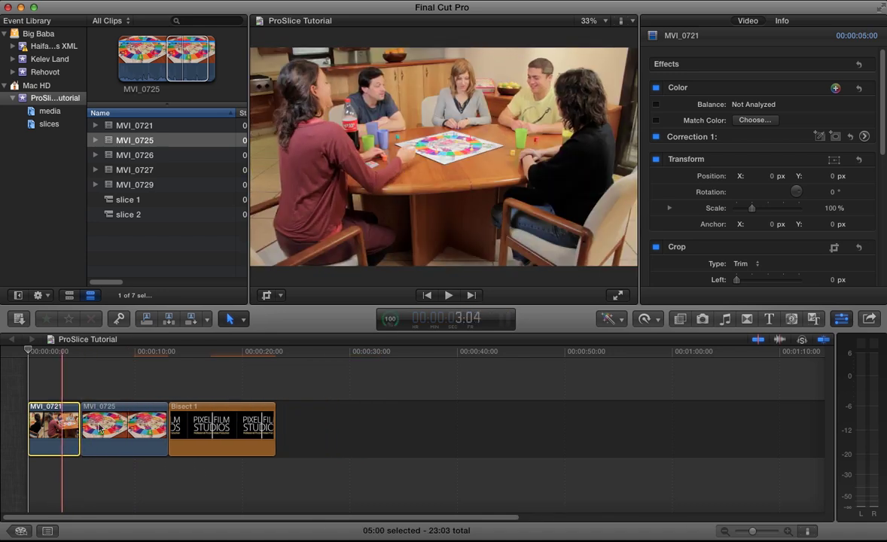
Step: Shorten the MVI_0725 clip to a 5-second duration as well
left_click(106, 428)
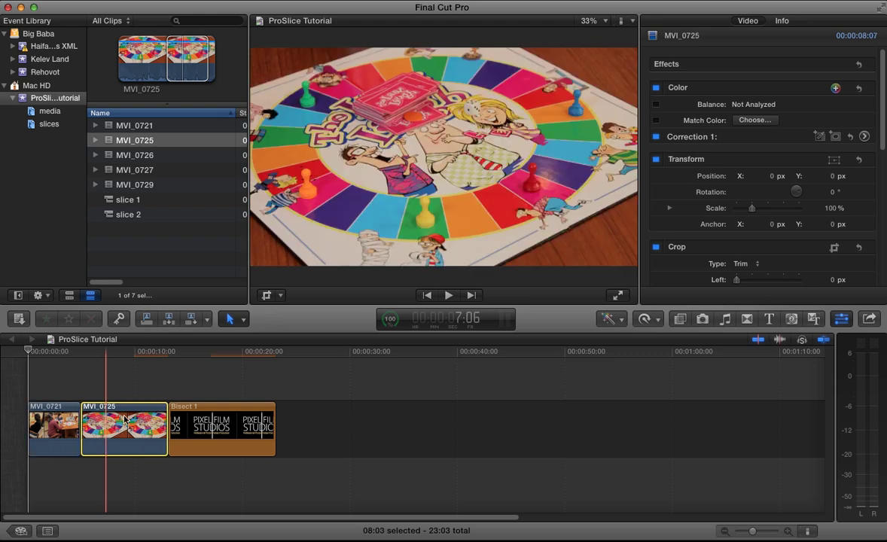
right_click(121, 423)
left_click(103, 423)
key("space")
key("ctrl+d")
type("202")
key("Return")
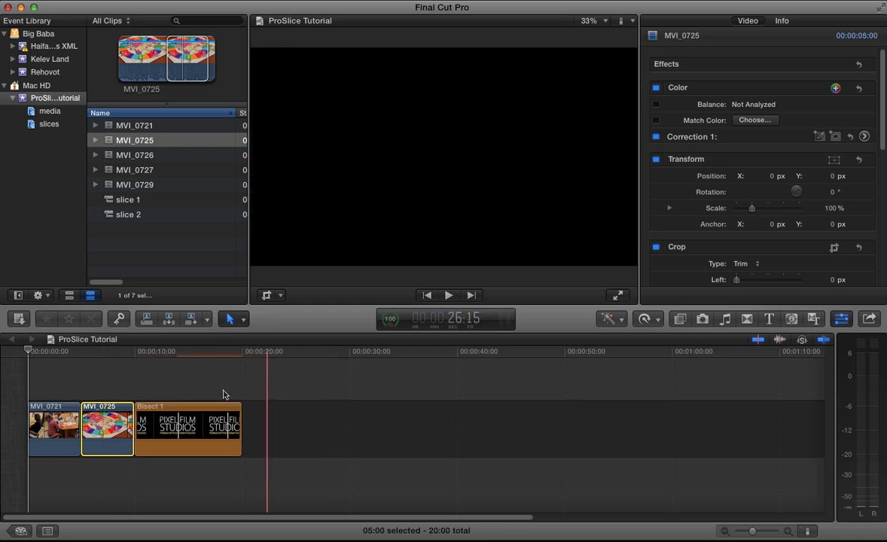
Step: Trim Bisect 1 to 5:00 so the project totals 15:00, then select MVI_0721
left_click(197, 424)
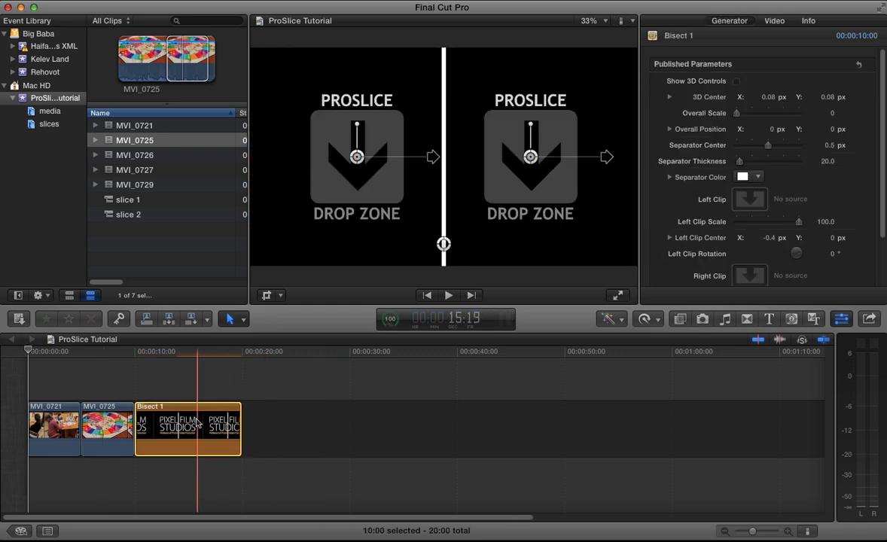
key("ctrl+d")
type("500")
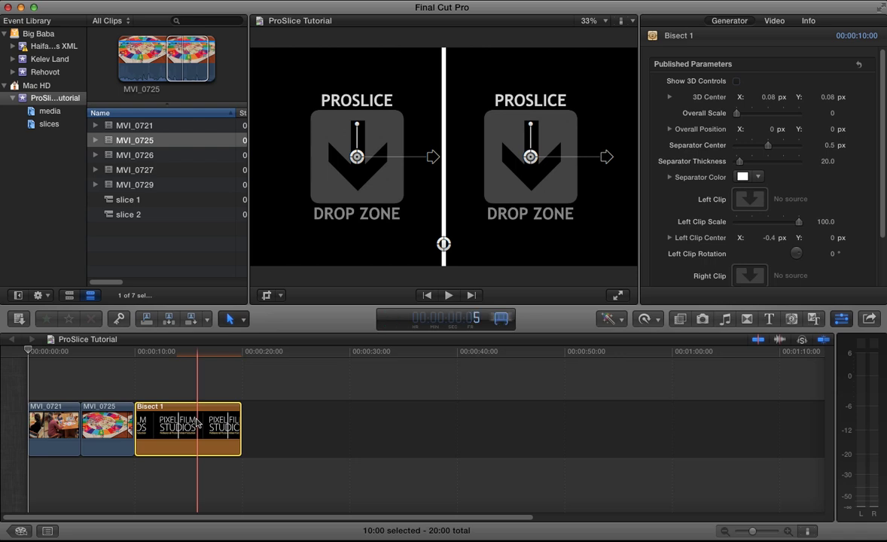
key("Return")
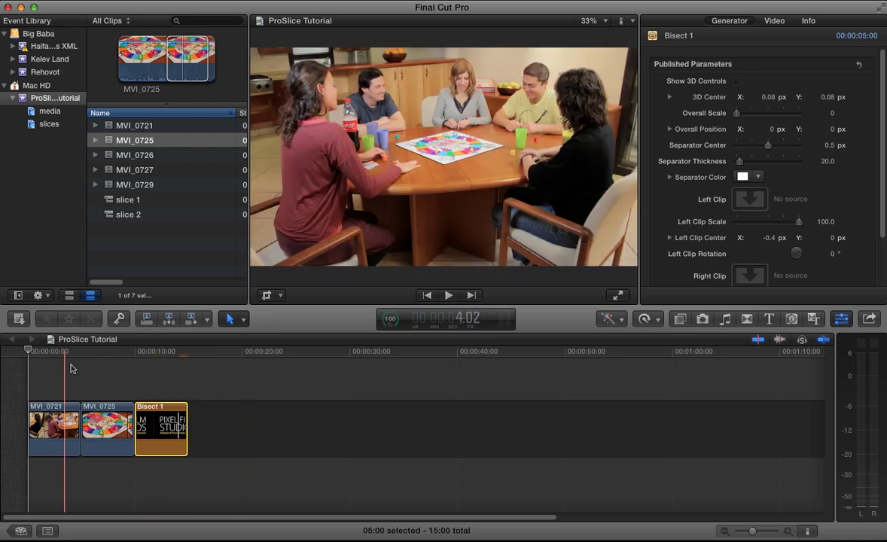
left_click(47, 429)
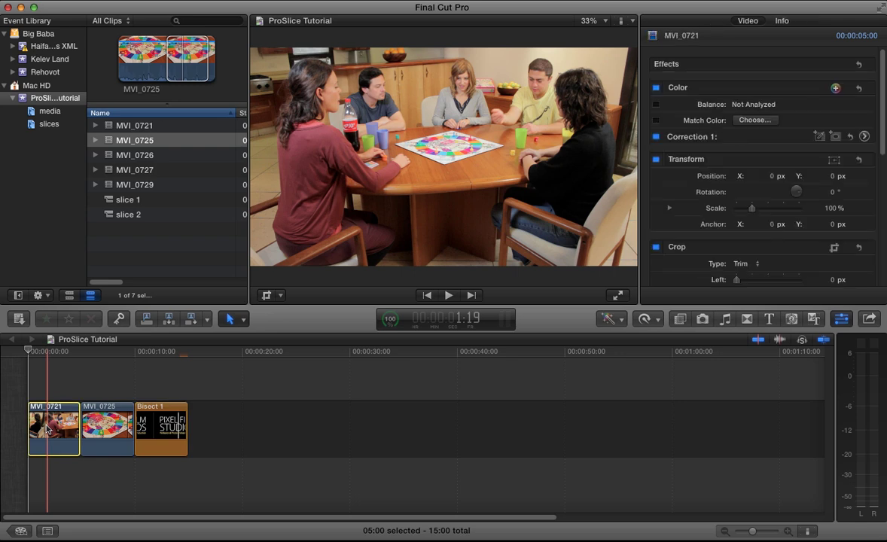
Step: Turn MVI_0721 into a compound clip named 'slice A'
right_click(48, 429)
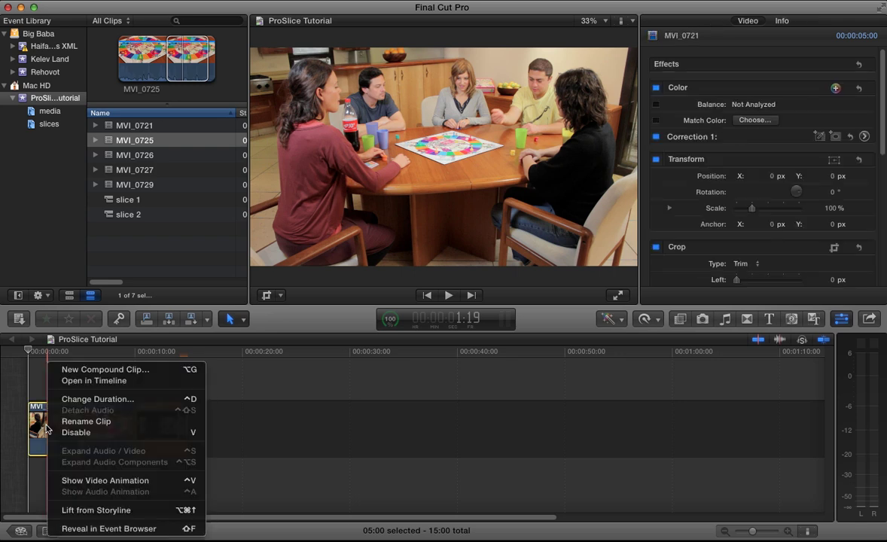
left_click(76, 371)
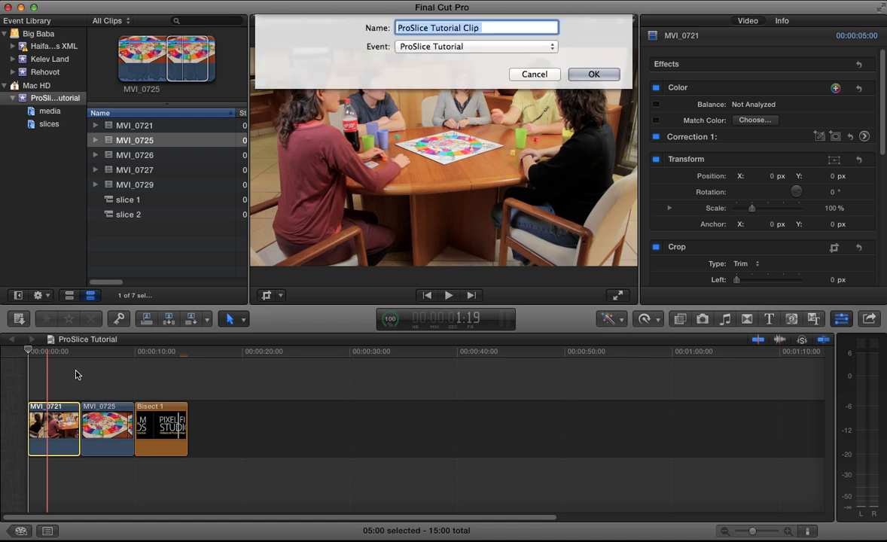
type("slice A")
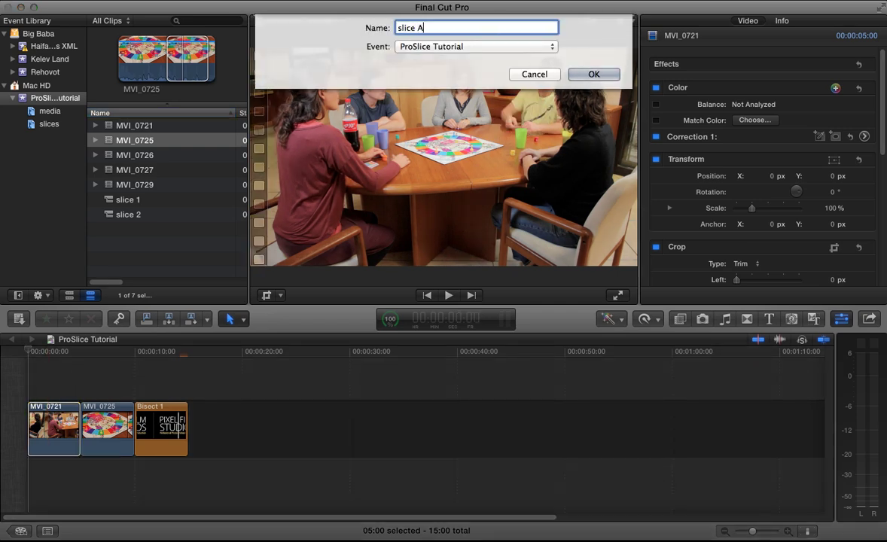
key("Return")
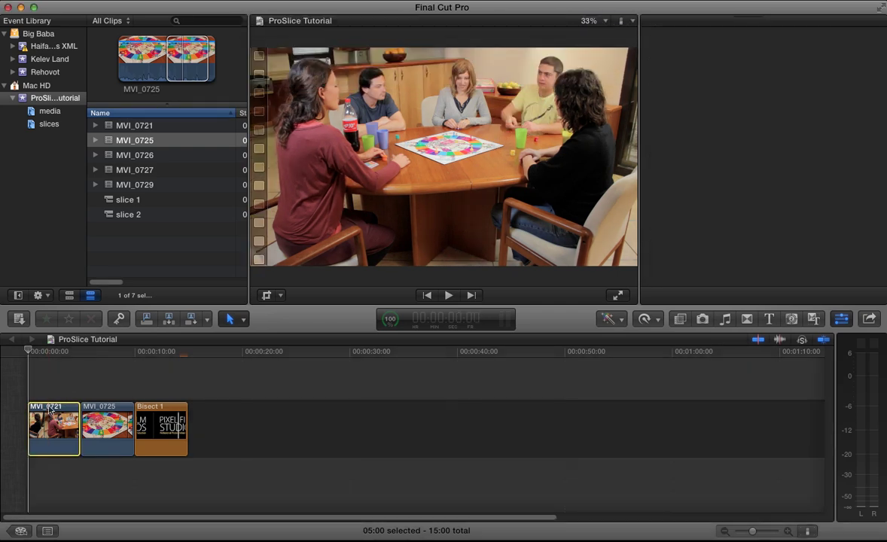
Step: Turn MVI_0725 into a compound clip named 'slice B'
left_click(101, 426)
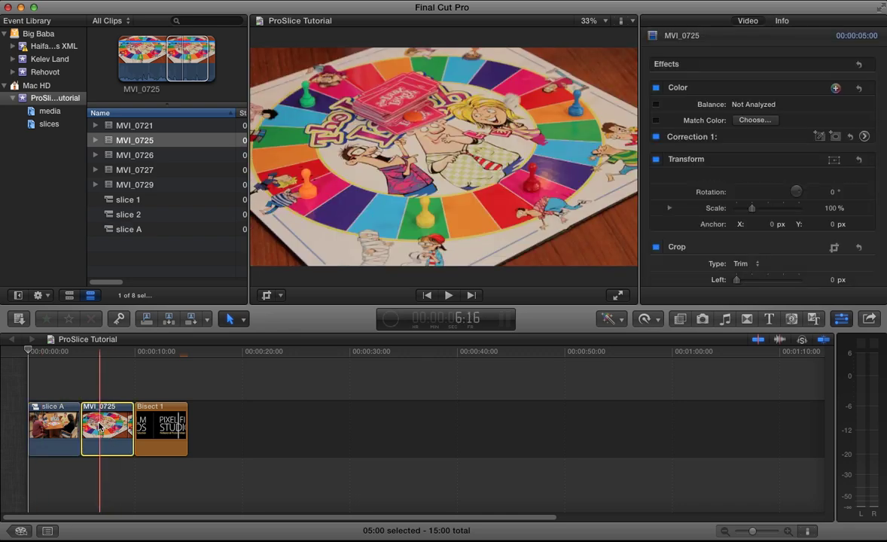
right_click(100, 427)
left_click(140, 370)
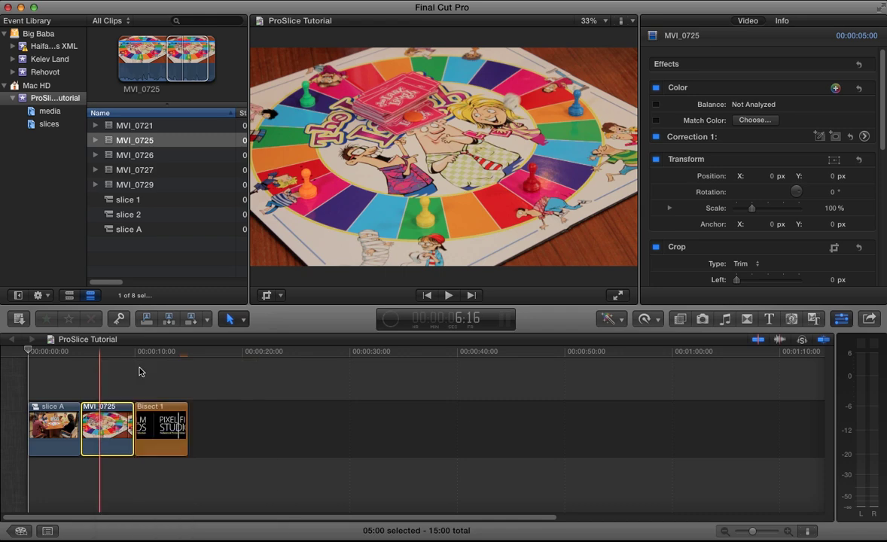
type("slice B")
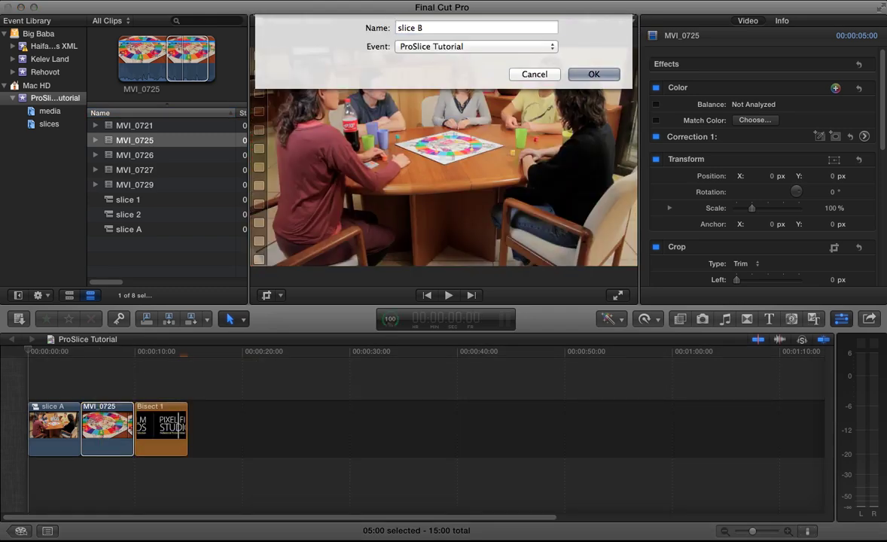
key("Return")
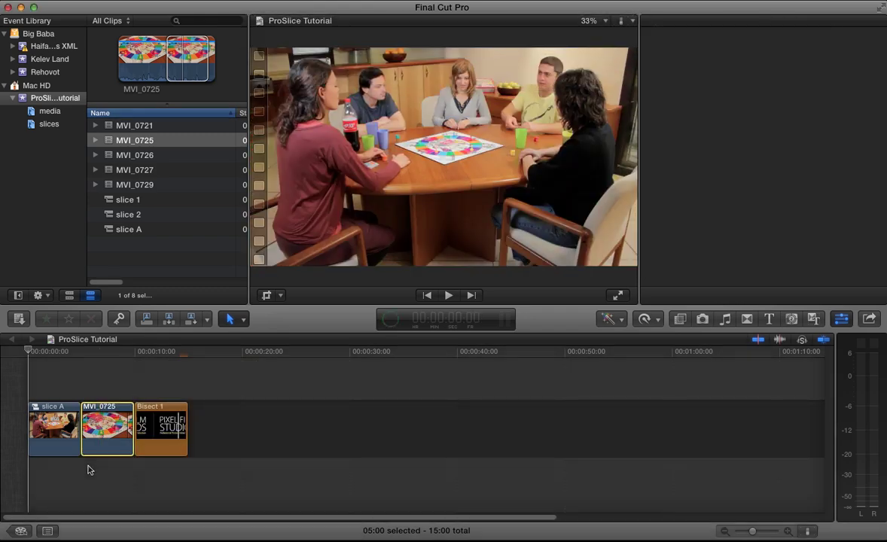
Step: Select Bisect 1 at its start and activate the Left Clip image well in Published Parameters
left_click(156, 387)
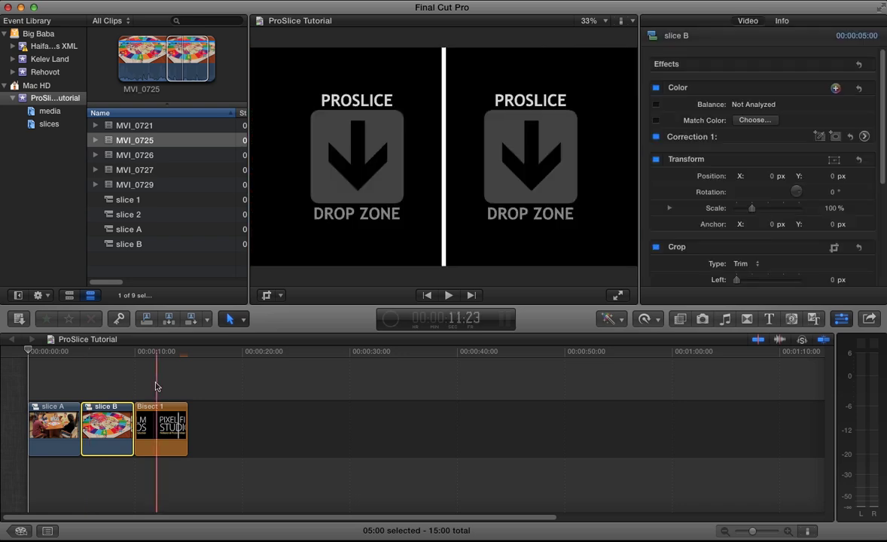
key("Up")
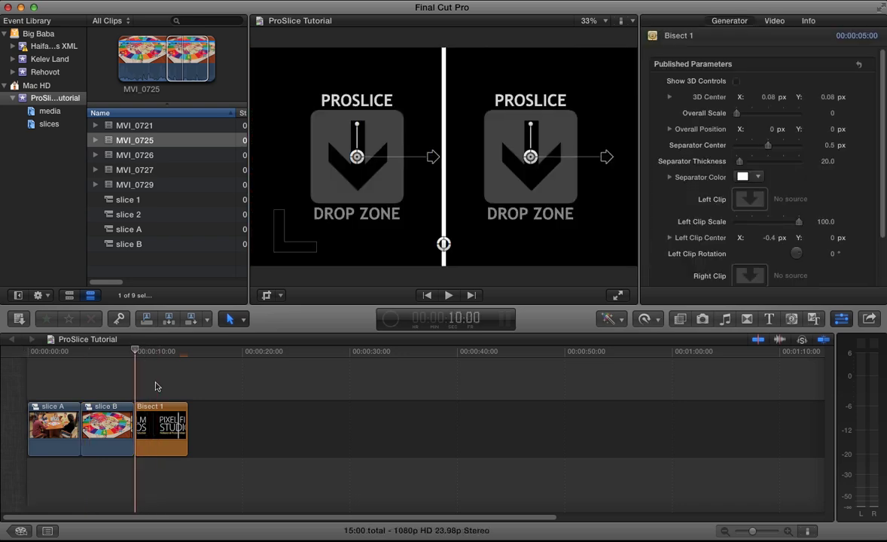
left_click(157, 410)
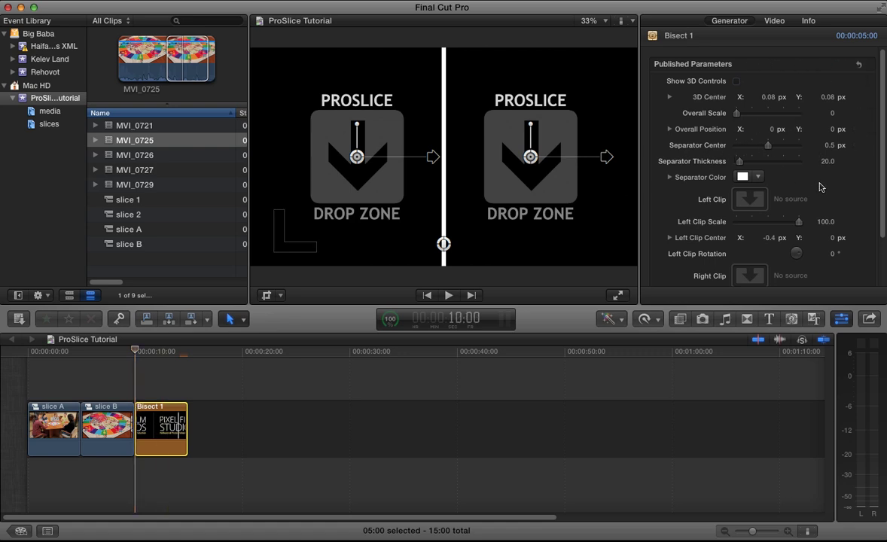
scroll(820, 186, "down", 2)
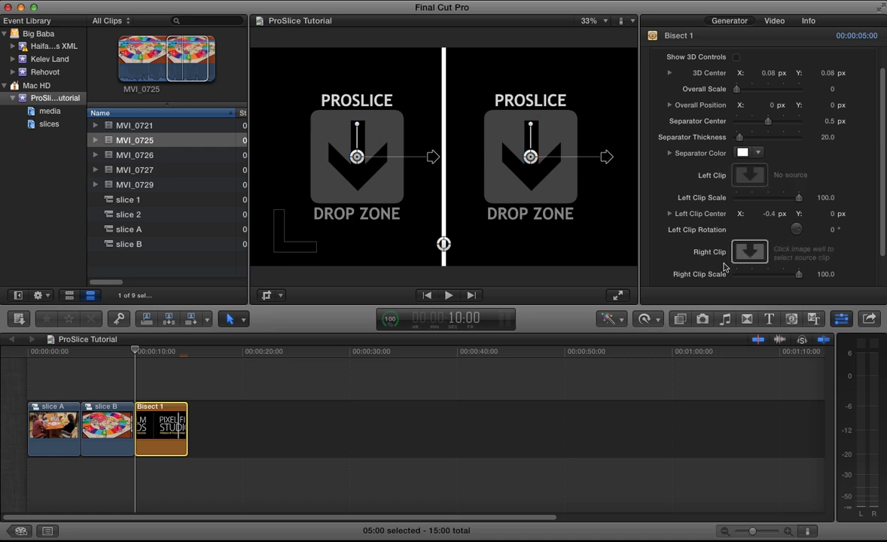
left_click(749, 181)
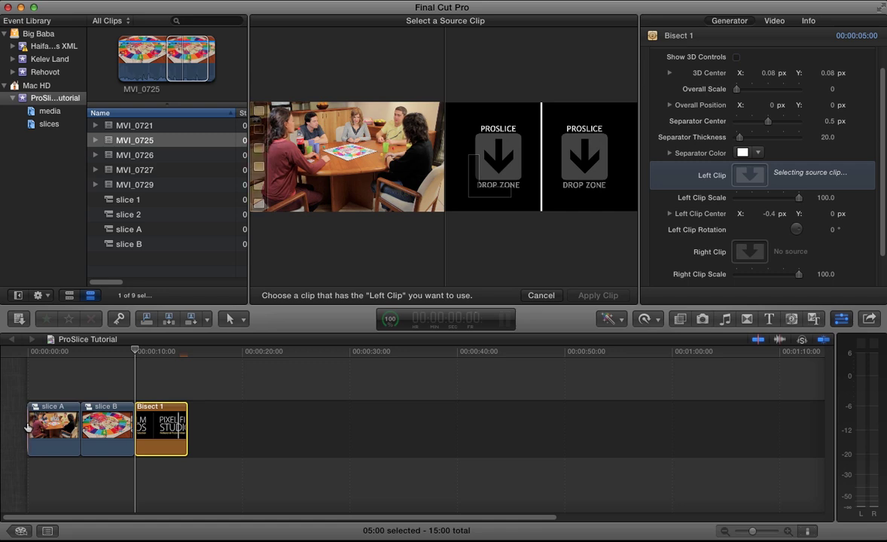
Step: Assign slice A to Bisect 1's Left Clip and slice B to its Right Clip, then apply
key("super+equal")
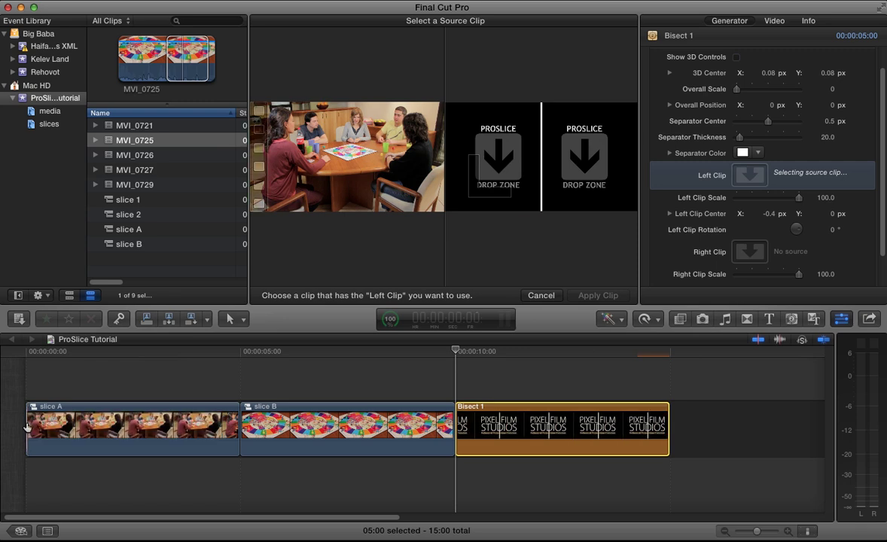
left_click(26, 428)
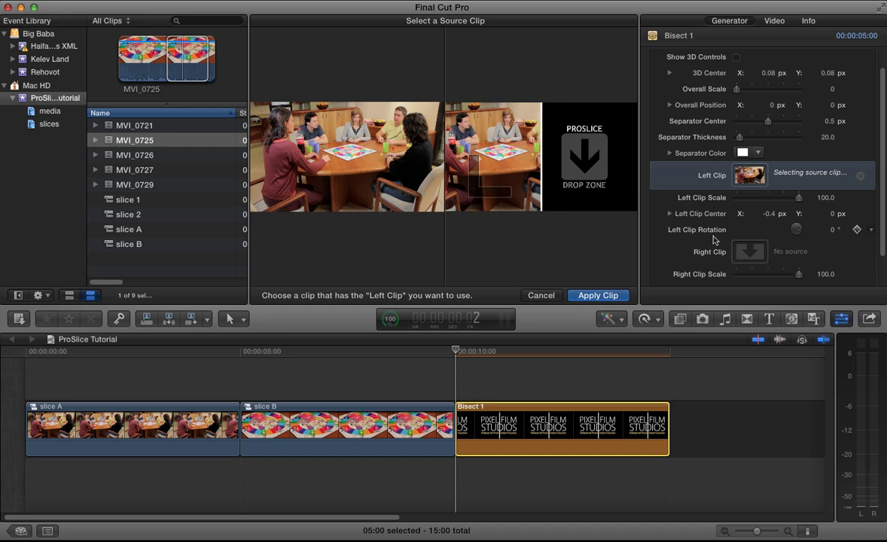
left_click(748, 253)
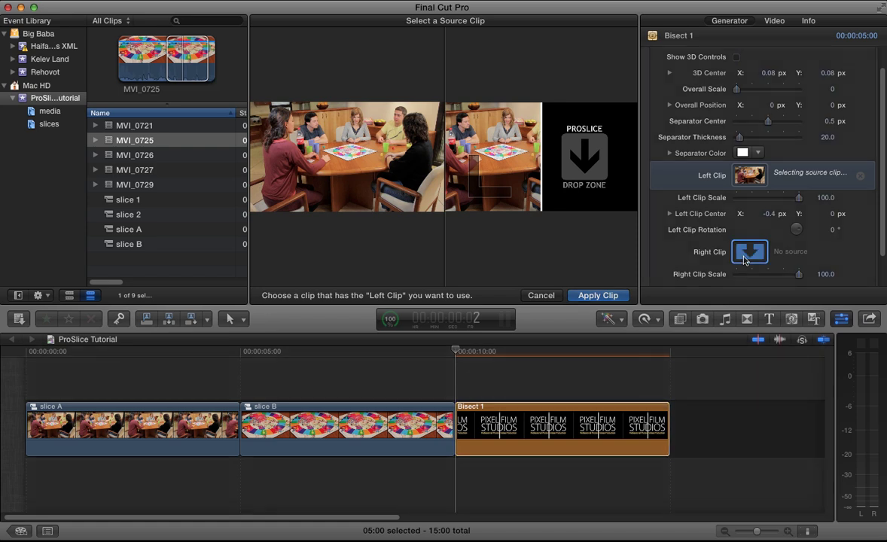
left_click(247, 433)
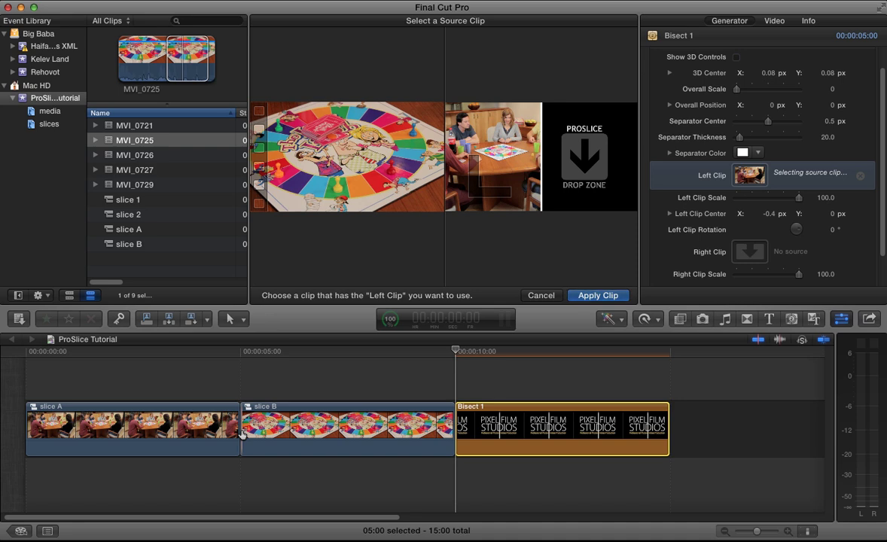
left_click(243, 433)
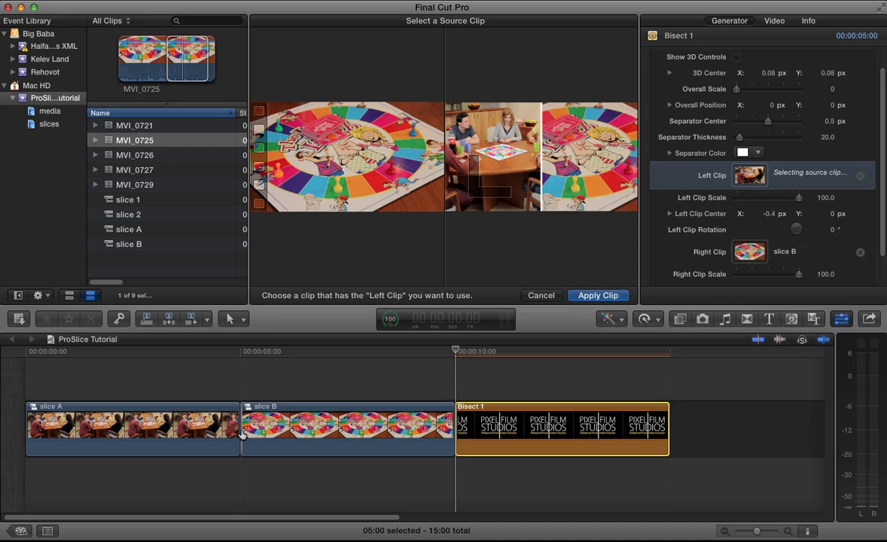
left_click(588, 296)
left_click(587, 297)
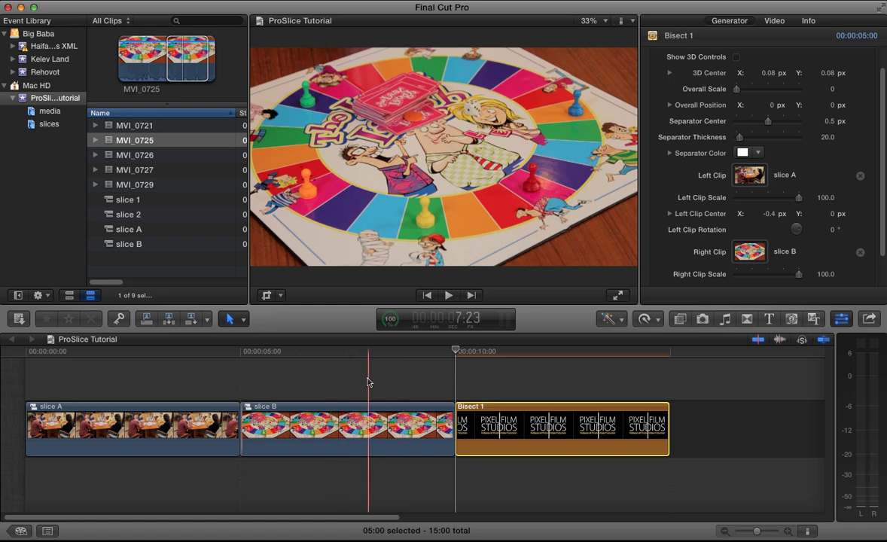
Step: Marquee-select slice A and slice B and delete them, leaving Bisect 1 at 05:00
left_click_drag(168, 390, 276, 443)
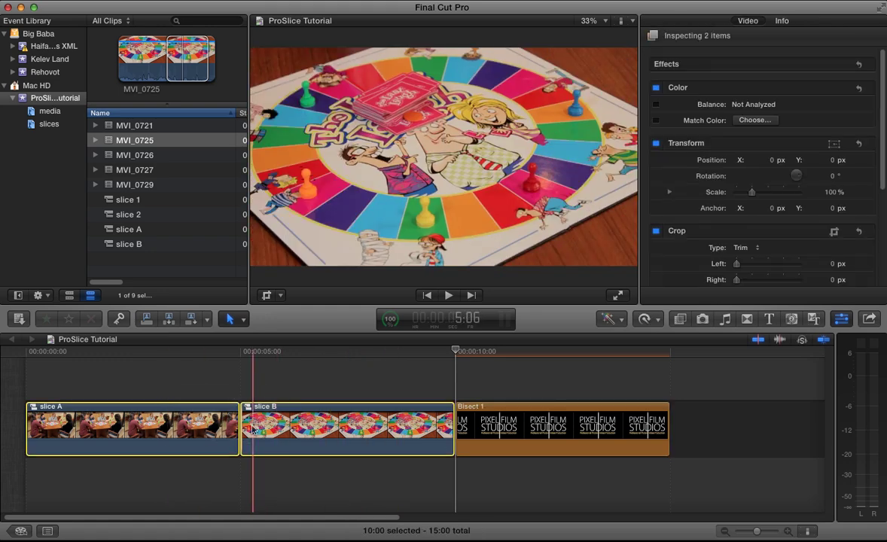
key("Delete")
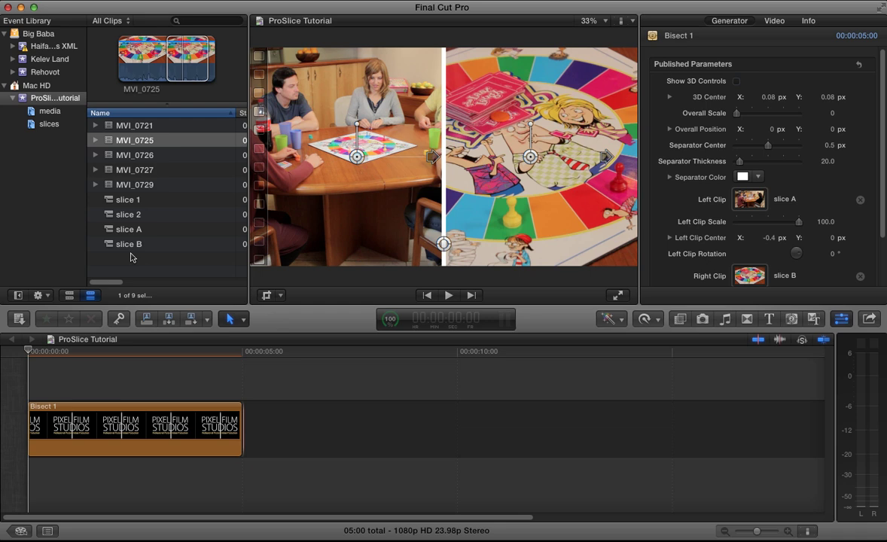
Step: Move the separator to 0.65, undo a left-clip resize, and thicken the separator to 111.78
left_click(103, 410)
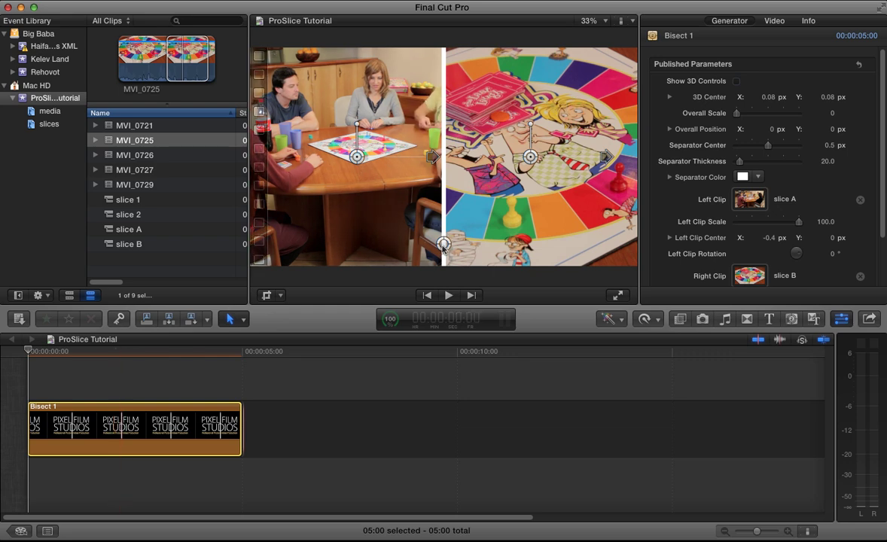
left_click_drag(445, 245, 500, 244)
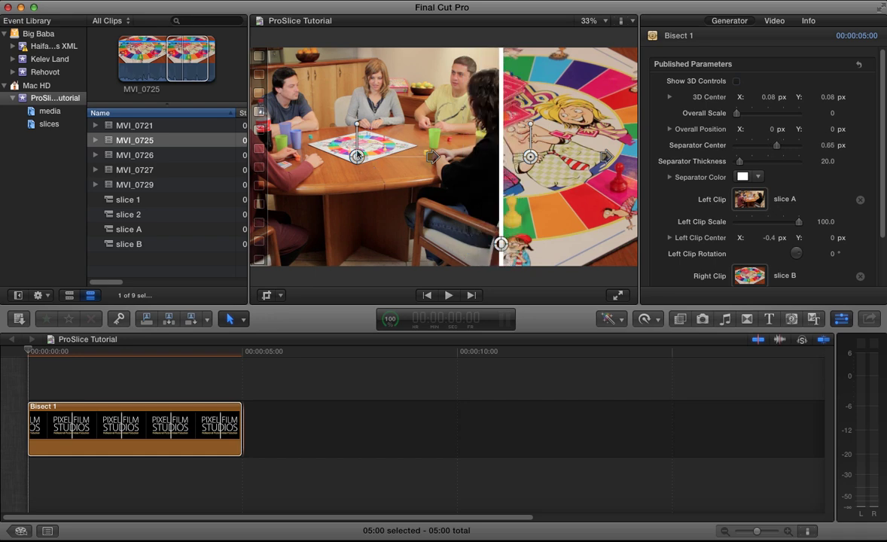
left_click_drag(358, 159, 375, 147)
left_click_drag(431, 158, 376, 129)
key("super+z")
key("super+z")
left_click_drag(740, 164, 697, 159)
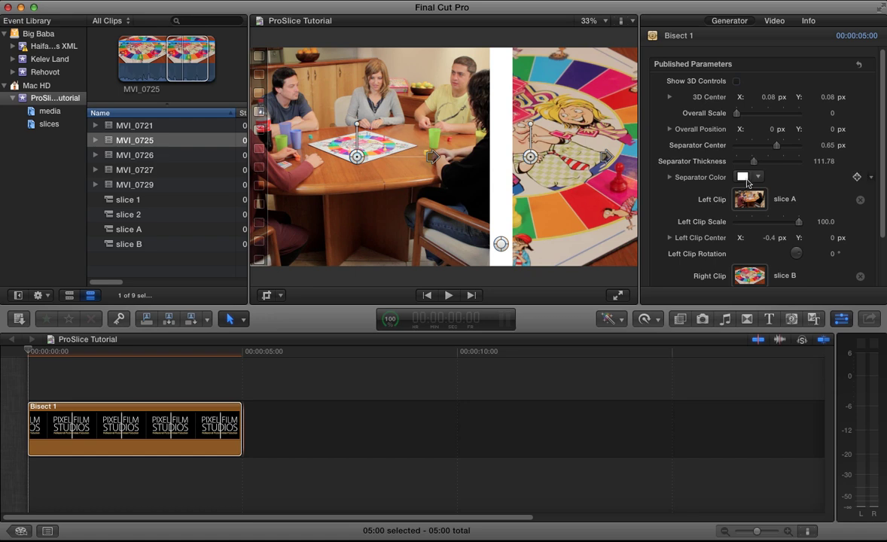
Step: Reset separator thickness to 20, colour it orange-yellow, close Colors, and return the playhead to start
key("super+shift+c")
left_click_drag(168, 46, 720, 188)
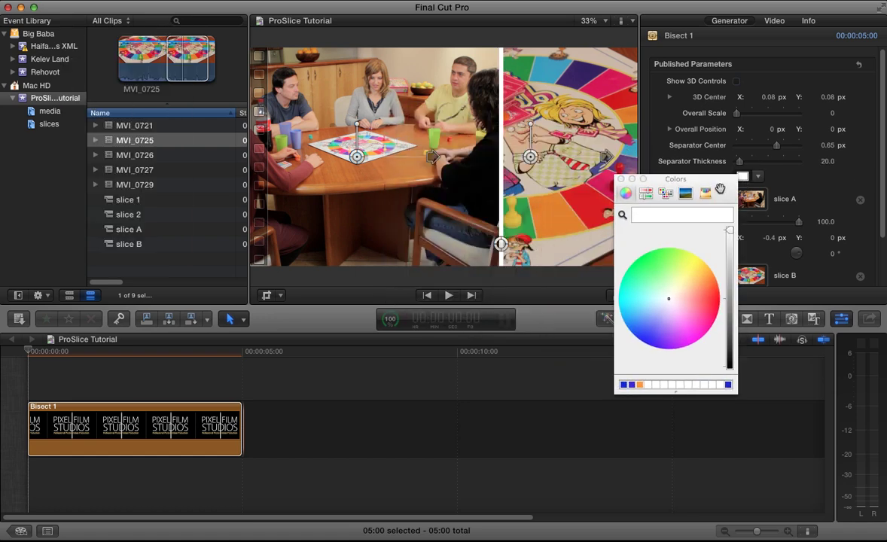
left_click(641, 333)
left_click(707, 292)
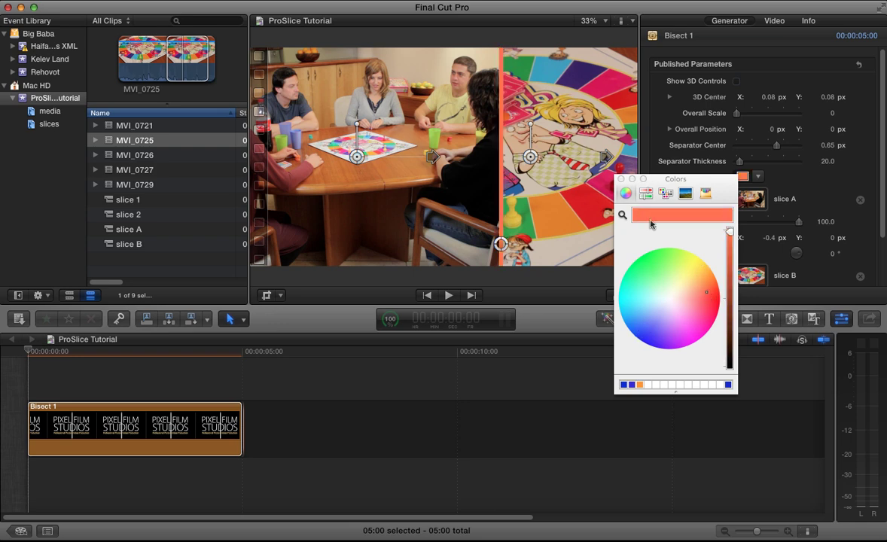
left_click(705, 271)
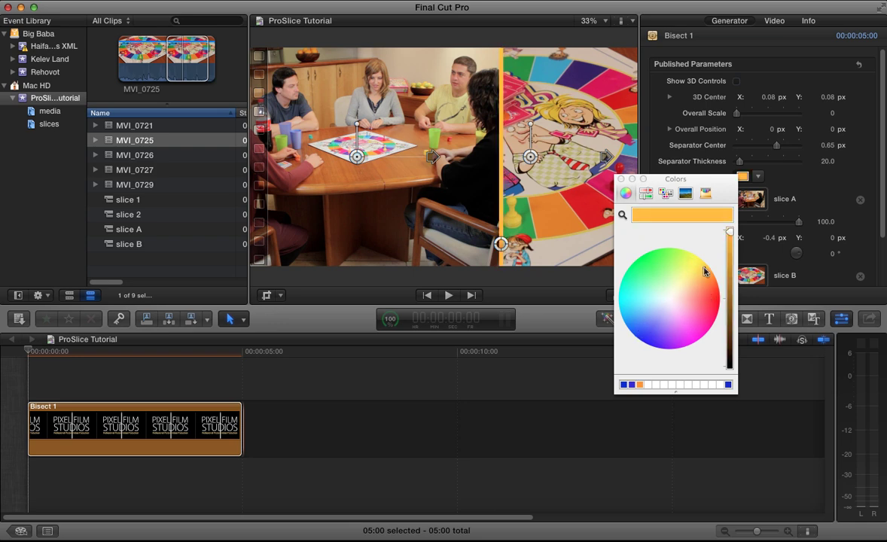
left_click(621, 179)
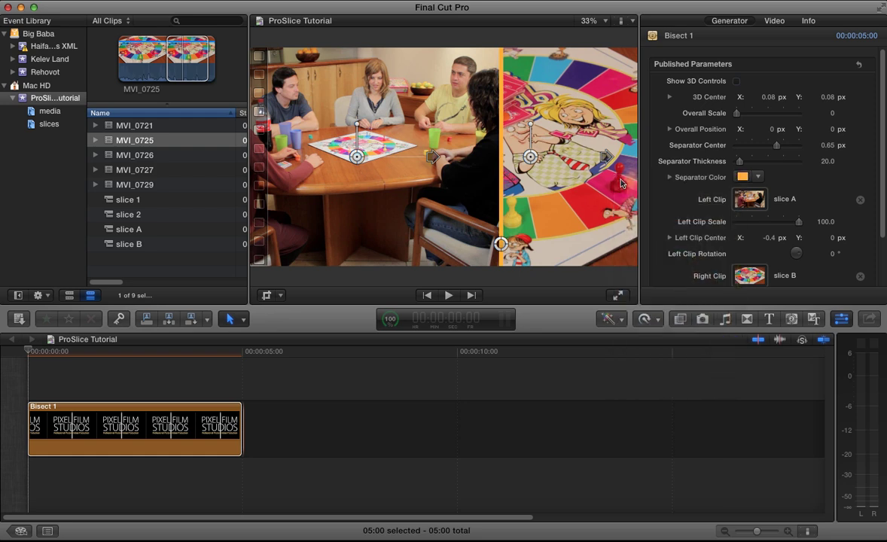
left_click(157, 348)
left_click_drag(110, 389, 23, 389)
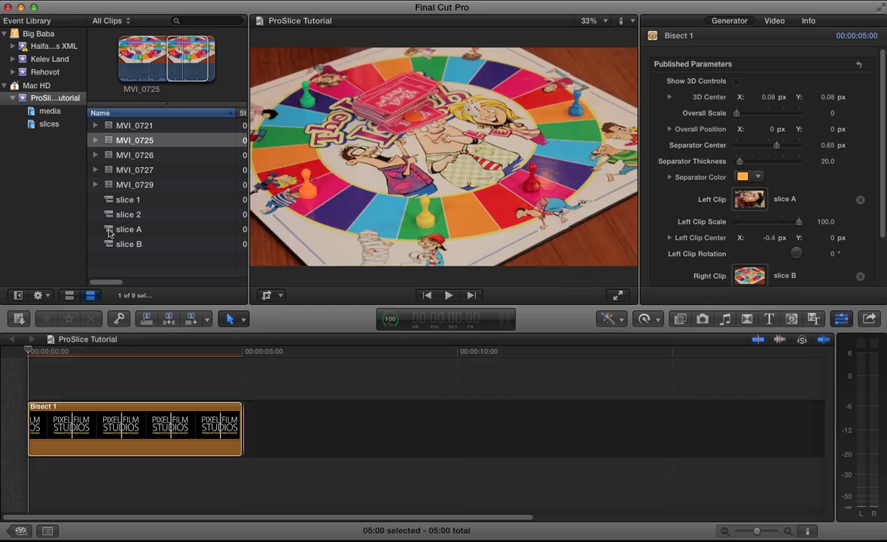
Step: Open the slice A compound clip and slip its MVI_0721 footage by -12 frames
double_click(109, 230)
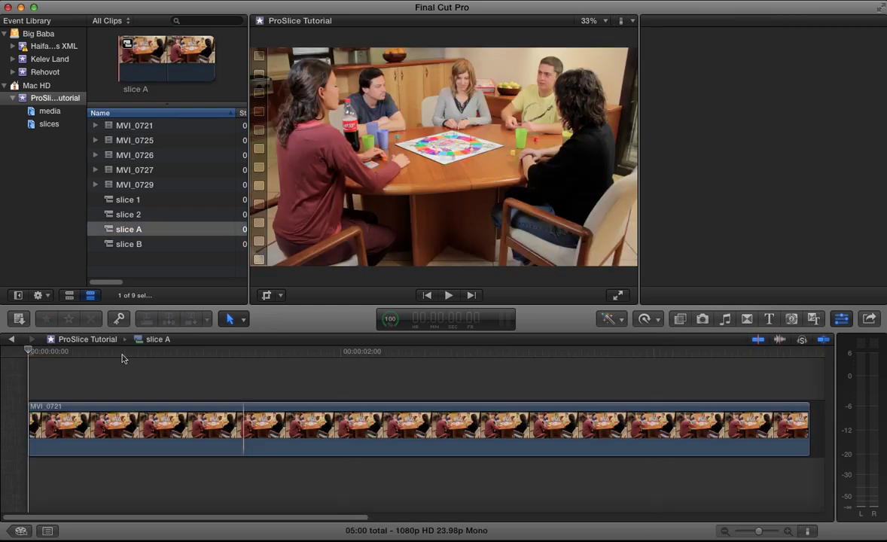
key("super+4")
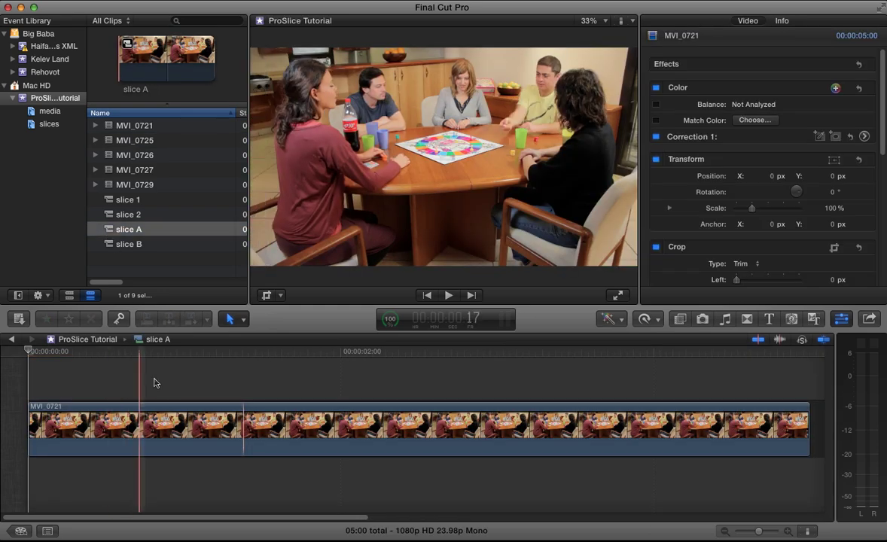
left_click(201, 420)
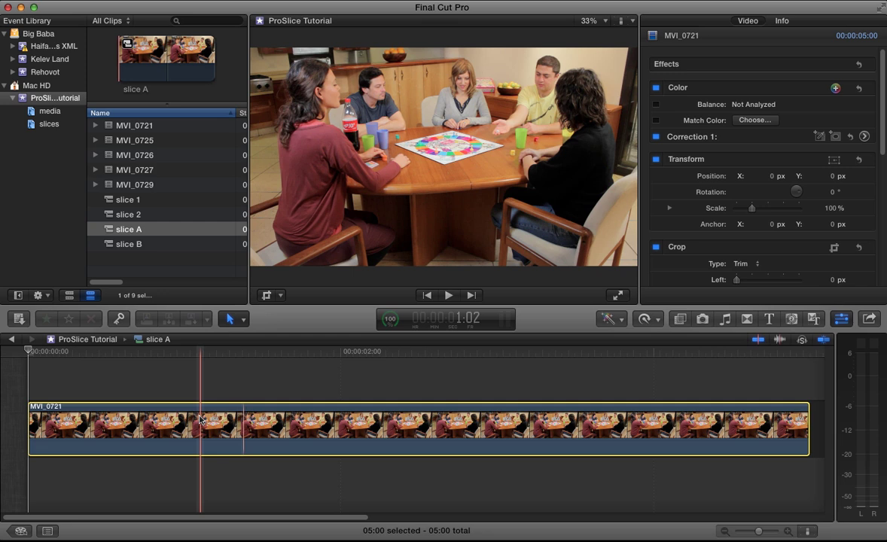
key("b")
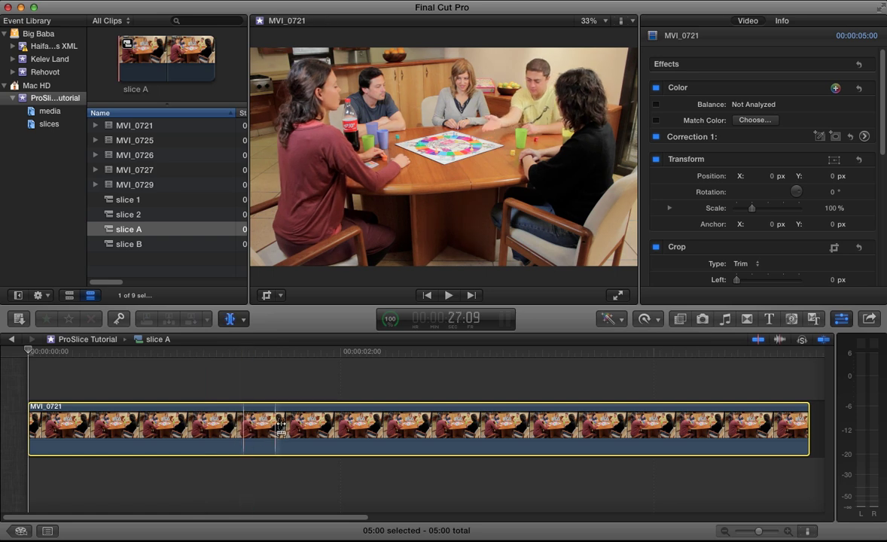
left_click(273, 433)
left_click_drag(274, 433, 589, 425)
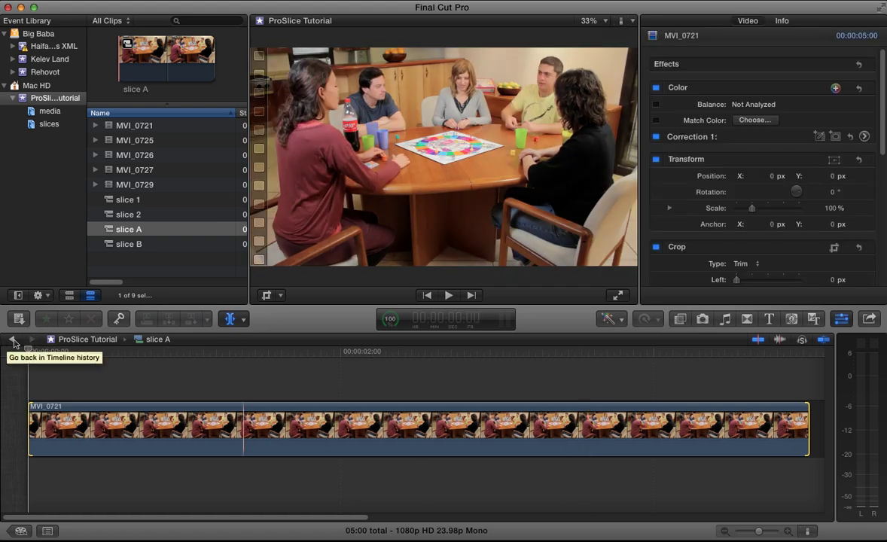
Step: Return to the ProSlice Tutorial project timeline and switch back to the Select tool
left_click(13, 341)
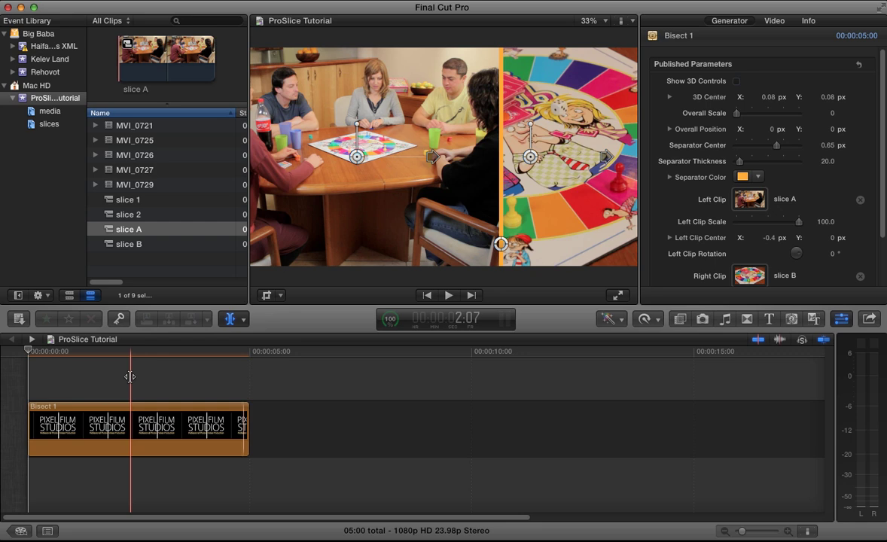
key("a")
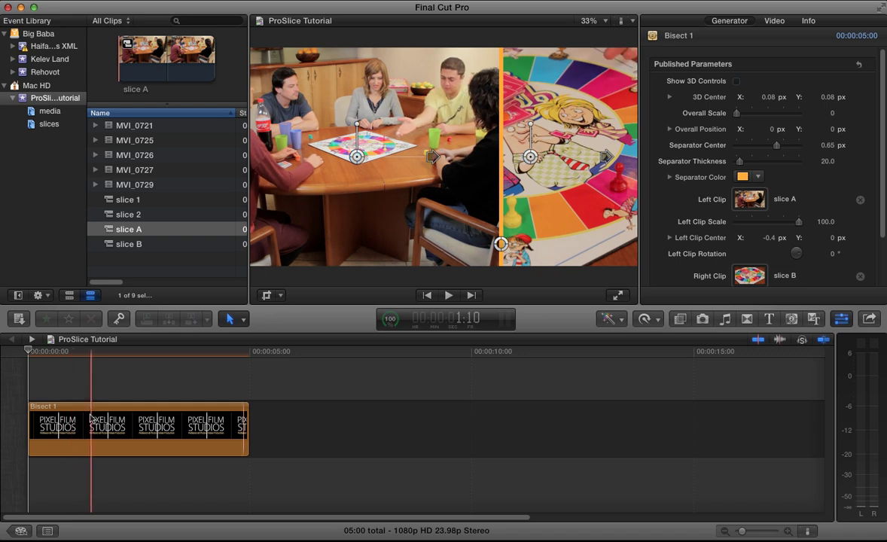
key("r")
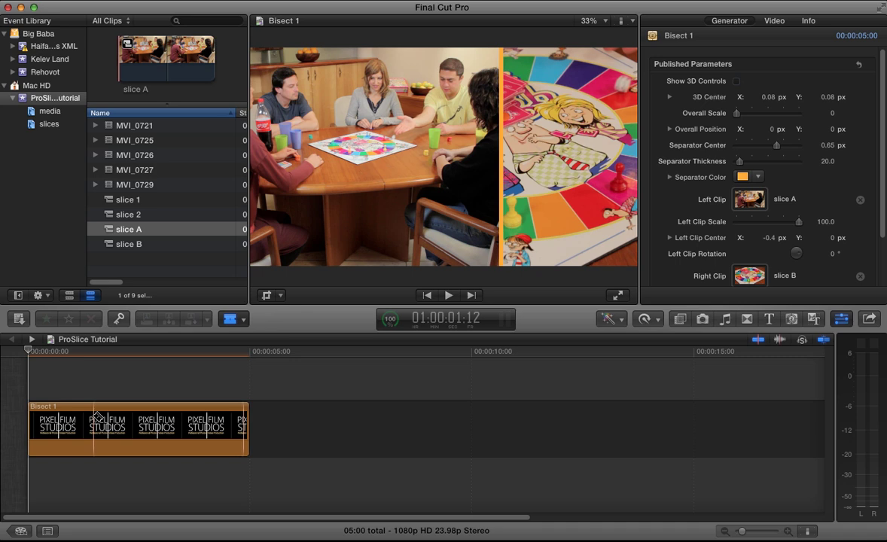
left_click(93, 418)
key("a")
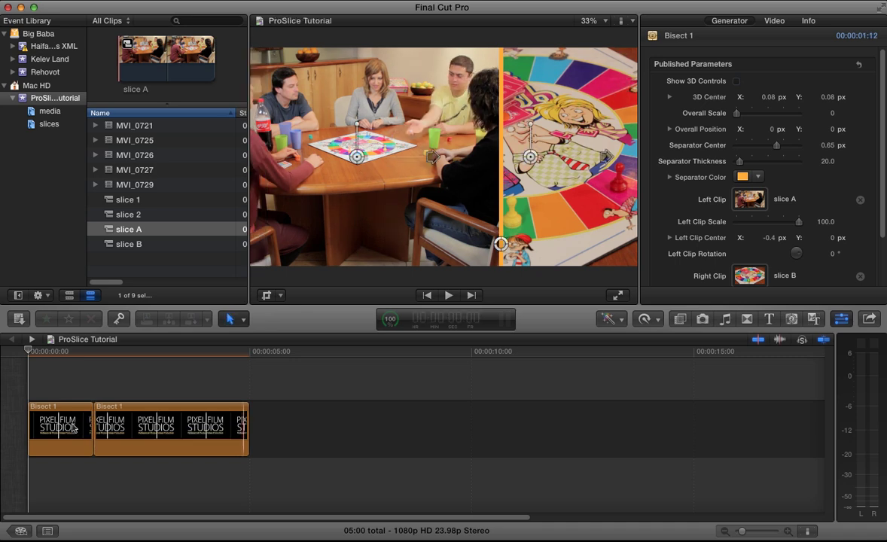
left_click(73, 428)
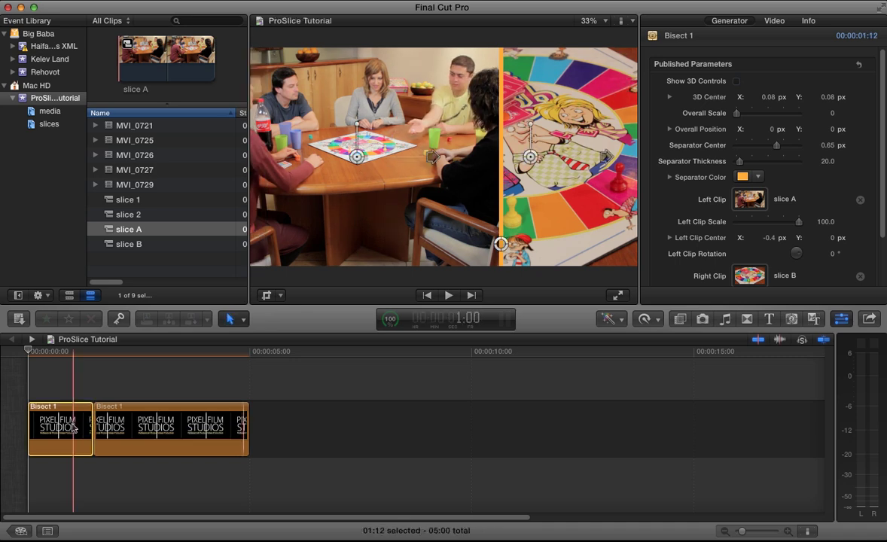
key("Delete")
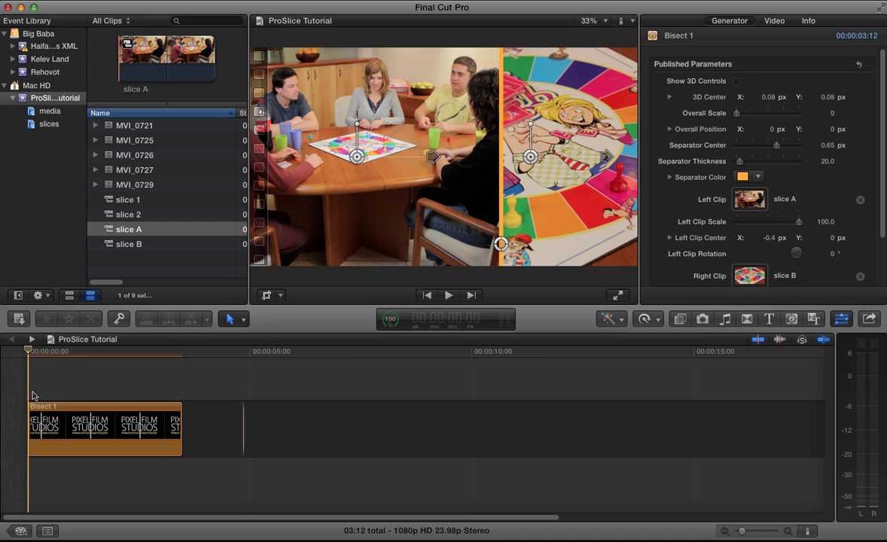
left_click(70, 415)
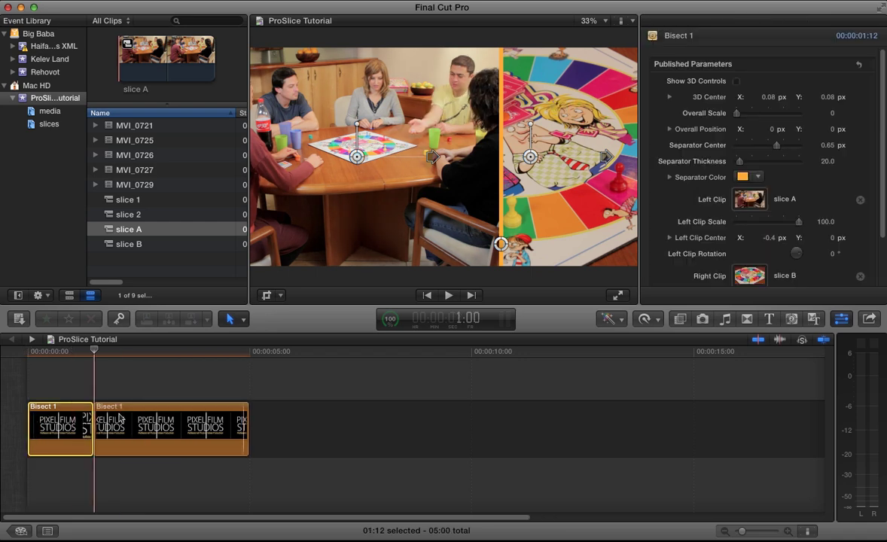
key("super+4")
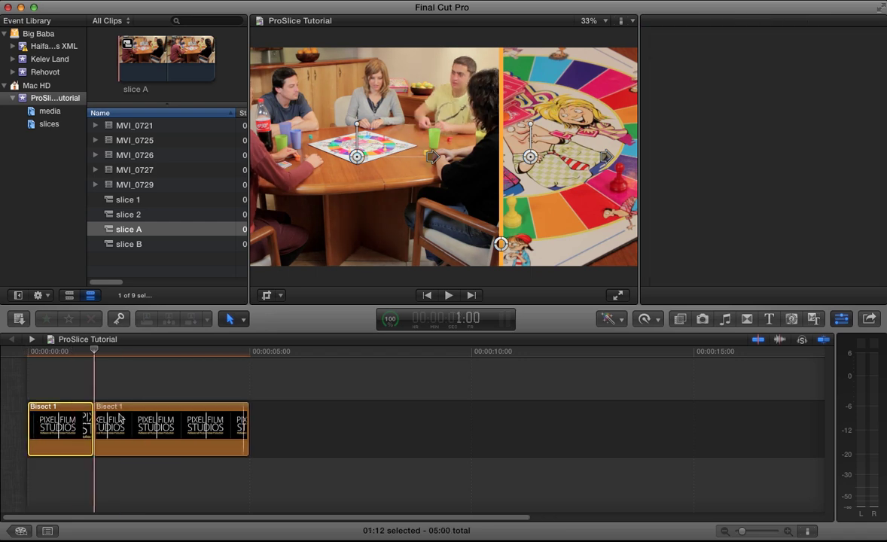
key("super+4")
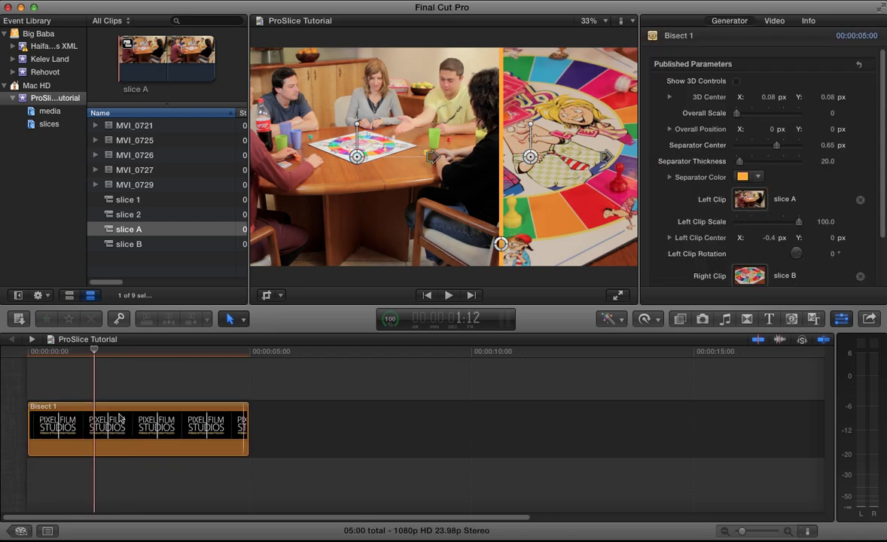
double_click(110, 232)
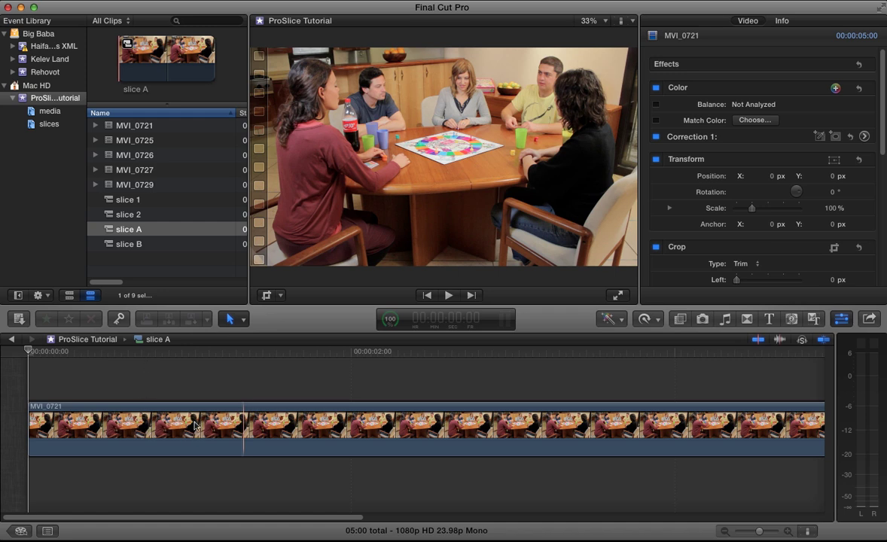
left_click(12, 340)
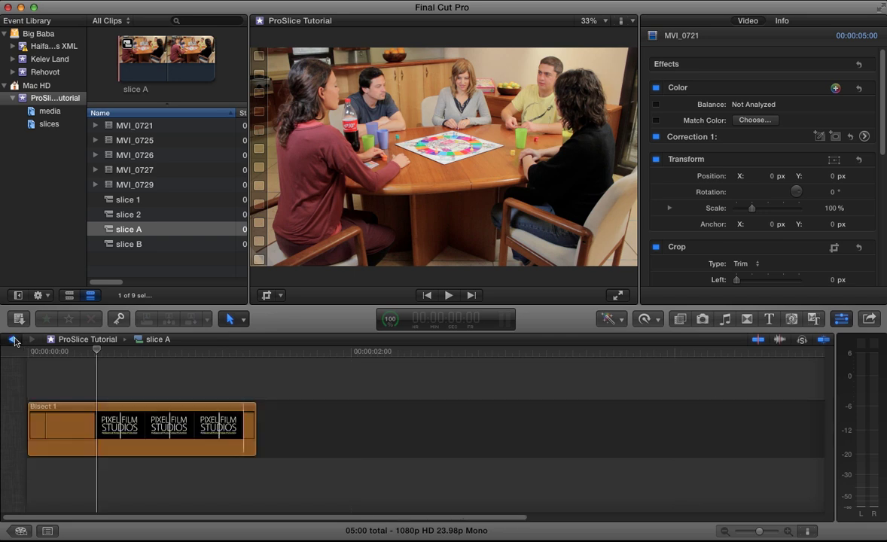
left_click(88, 430)
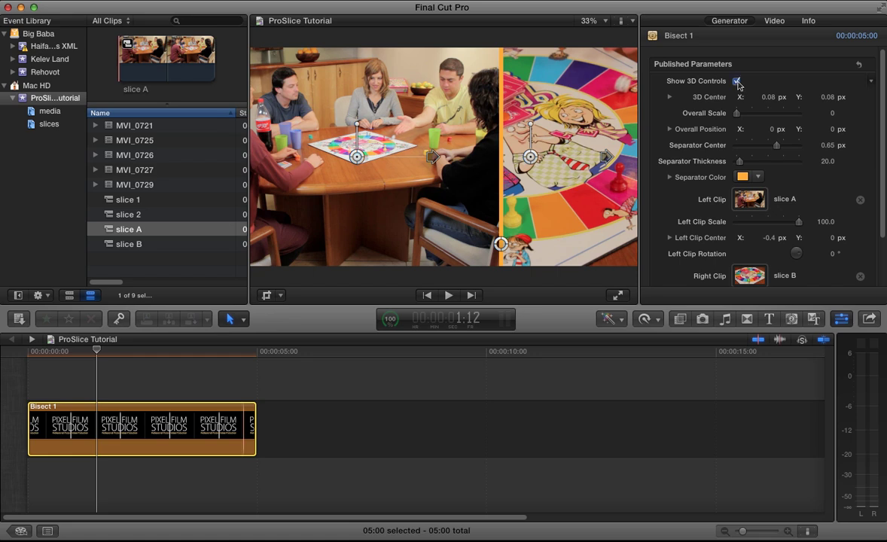
Step: Turn on Bisect 1's 3D controls, tilt the image via 3D Center X and Y, then deselect the clip
left_click(738, 81)
left_click_drag(770, 102, 770, 88)
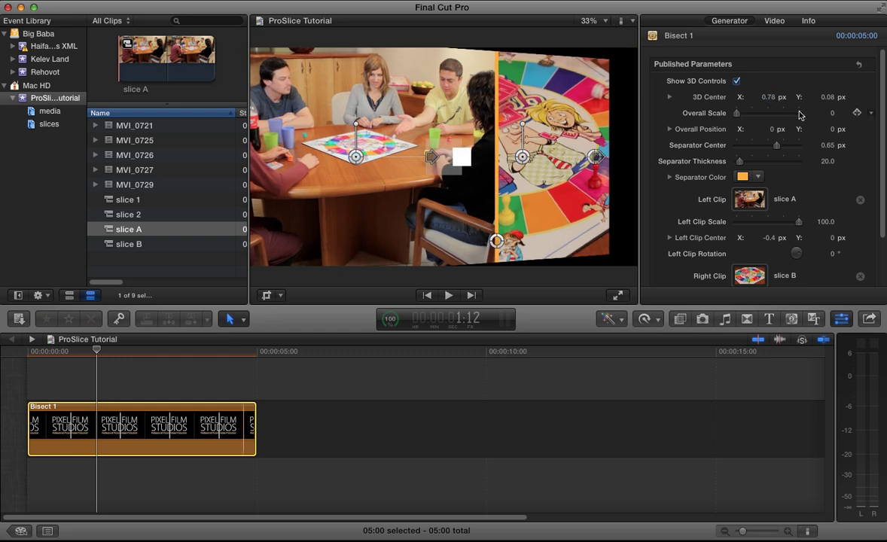
left_click_drag(829, 100, 829, 101)
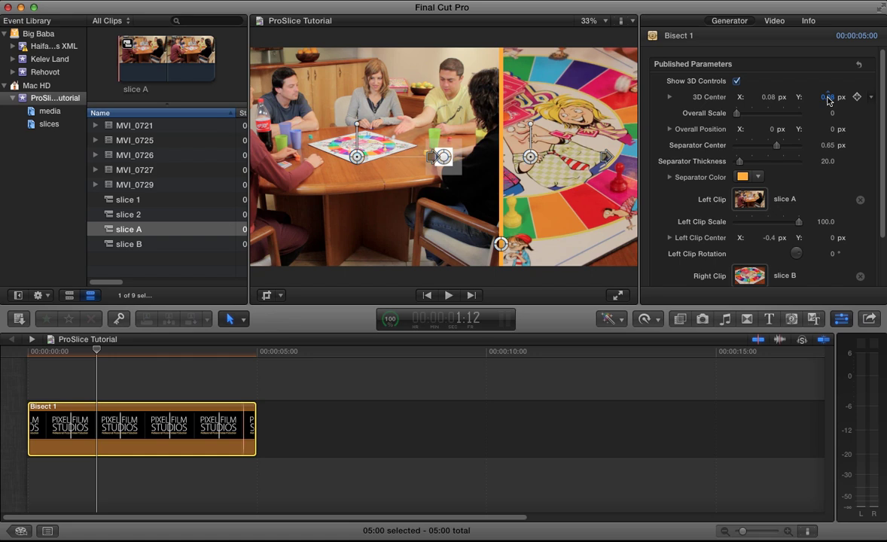
left_click(325, 398)
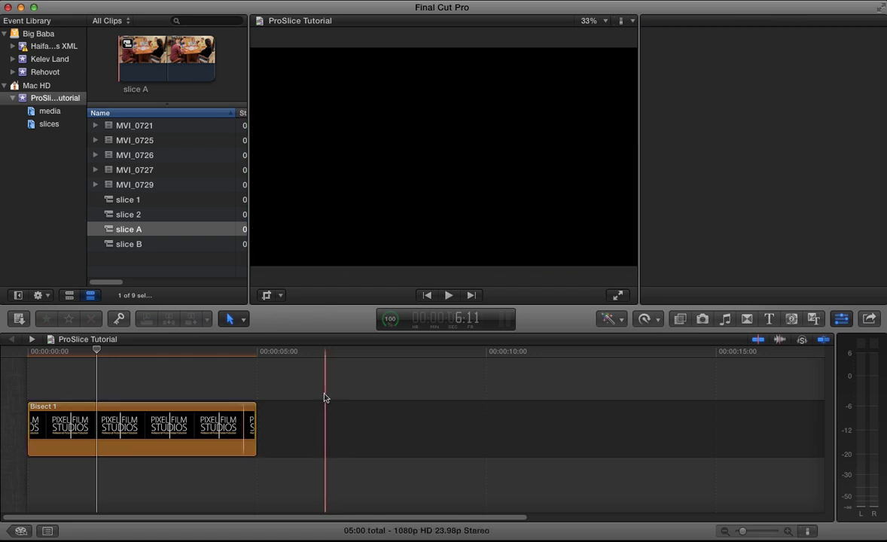